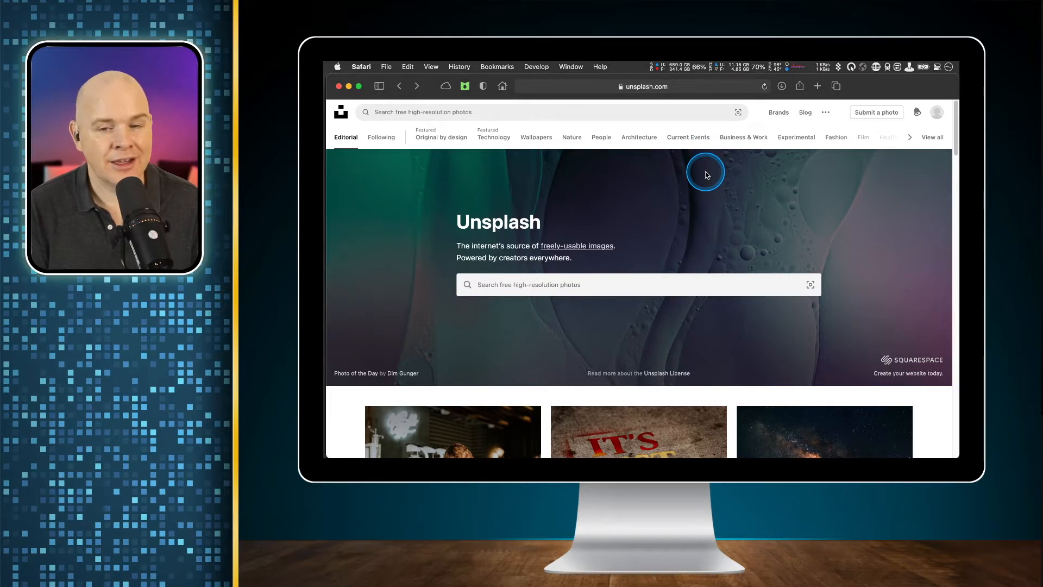
Step: Search Unsplash for "abstract background" photos
{"action": "left_click", "coordinate": [487, 283]}
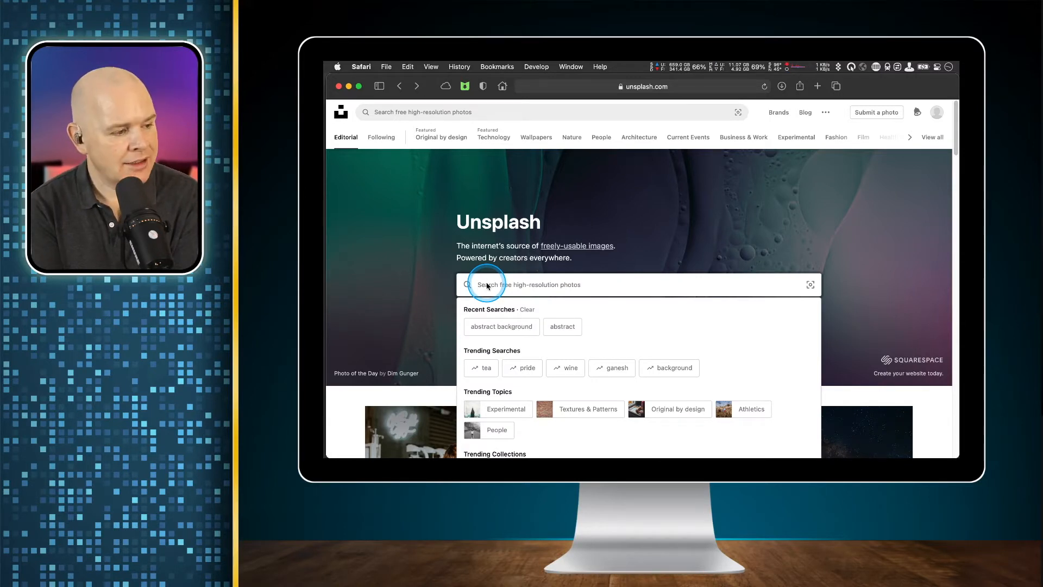
{"action": "type", "text": "abstract background"}
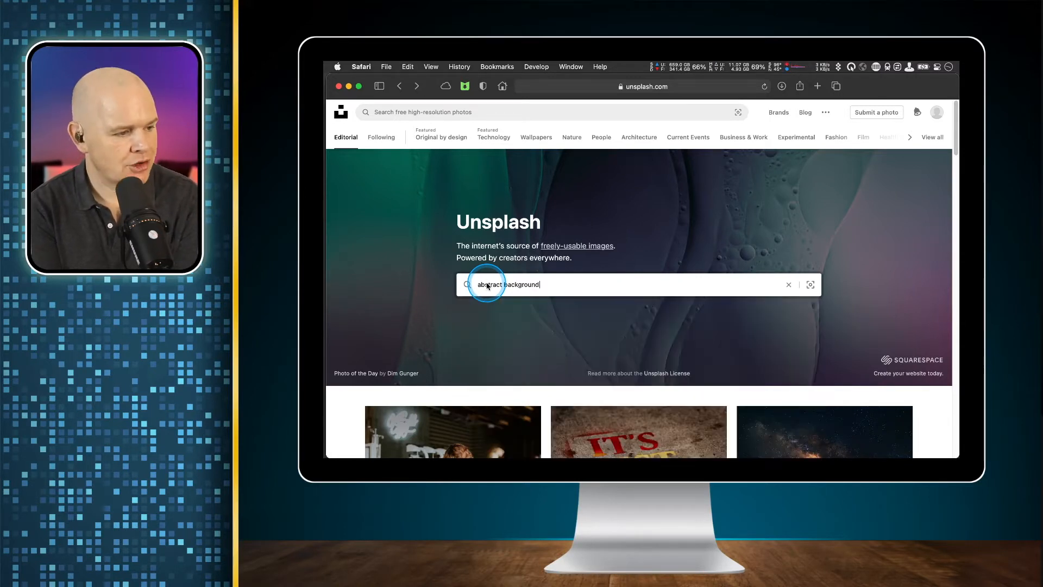
{"action": "key", "text": "Return"}
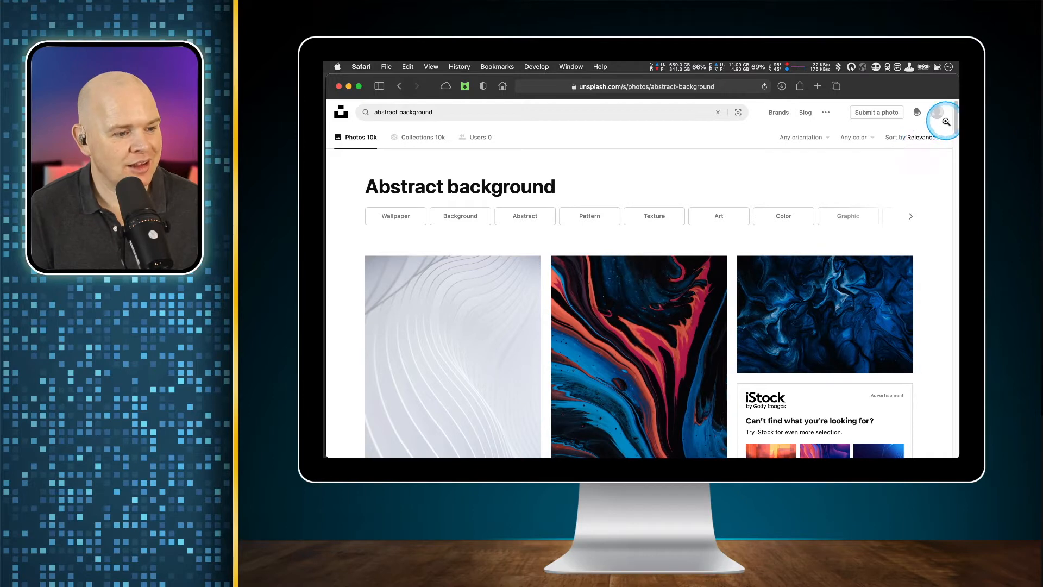
Step: Download the tall purple, blue and cyan diamond-pattern image from the abstract background results and open its photo page
{"action": "left_click_drag", "start_coordinate": [955, 117], "coordinate": [957, 158]}
{"action": "scroll", "coordinate": [841, 239], "scroll_direction": "up", "scroll_amount": 3}
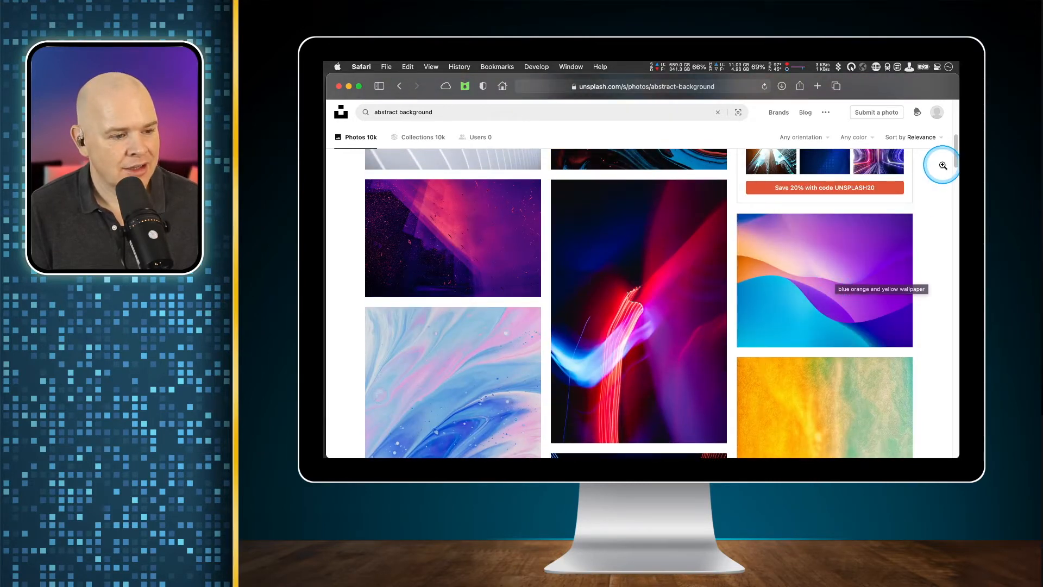
{"action": "left_click_drag", "start_coordinate": [955, 154], "coordinate": [955, 157]}
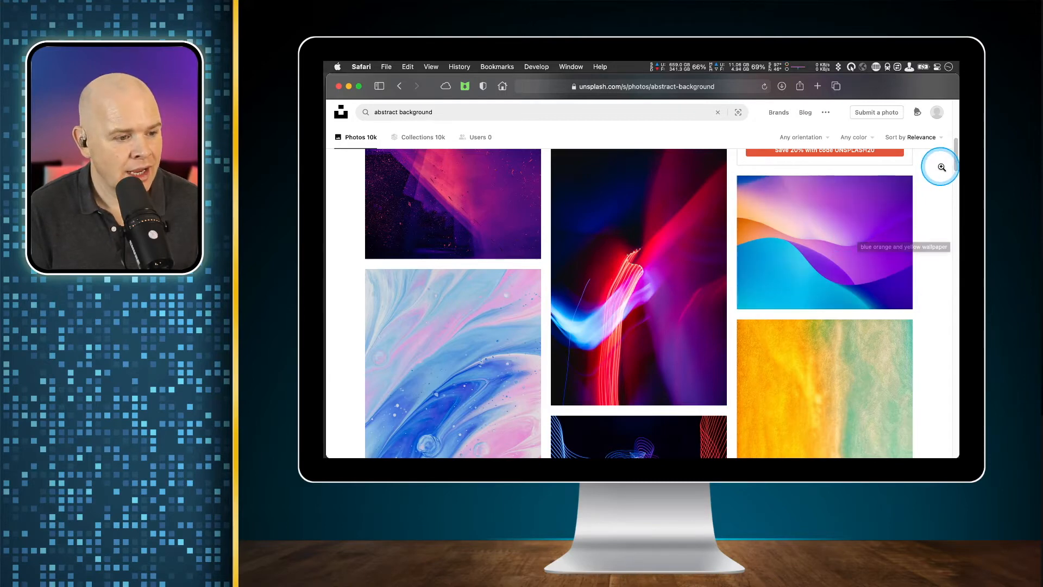
{"action": "left_click_drag", "start_coordinate": [952, 159], "coordinate": [957, 223]}
{"action": "mouse_move", "coordinate": [831, 324]}
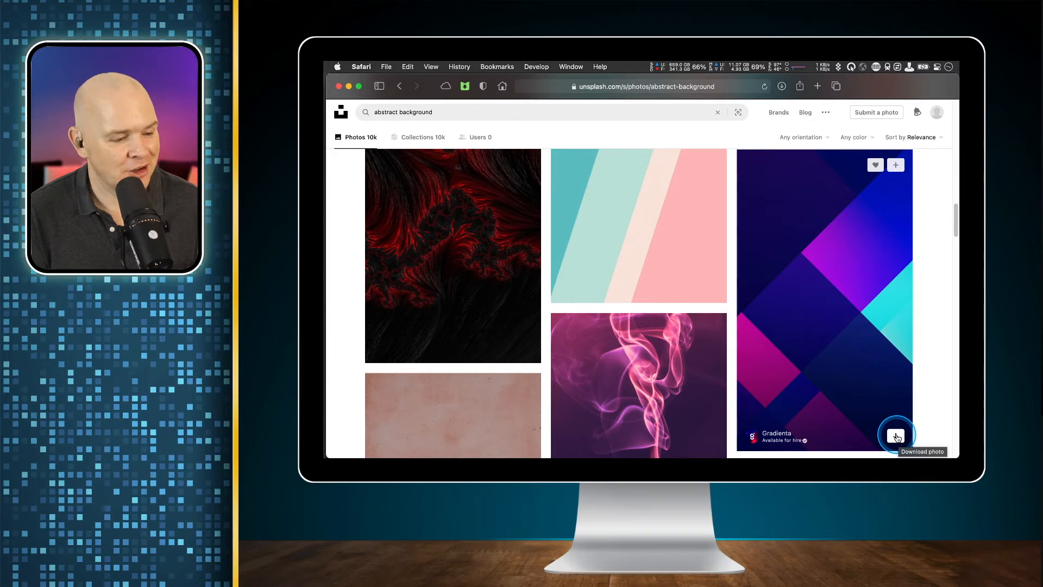
{"action": "left_click", "coordinate": [895, 436]}
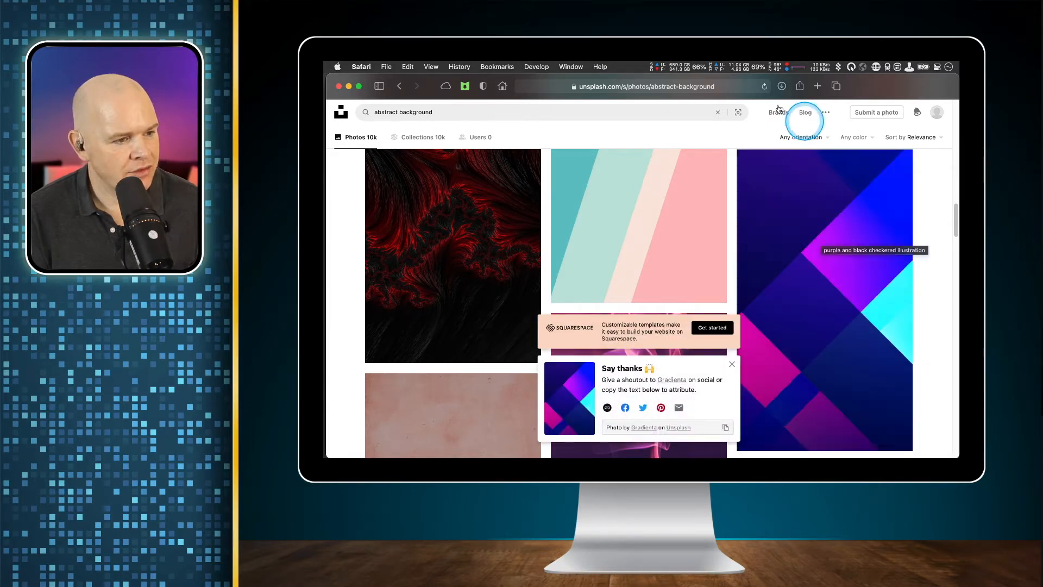
{"action": "left_click", "coordinate": [835, 266]}
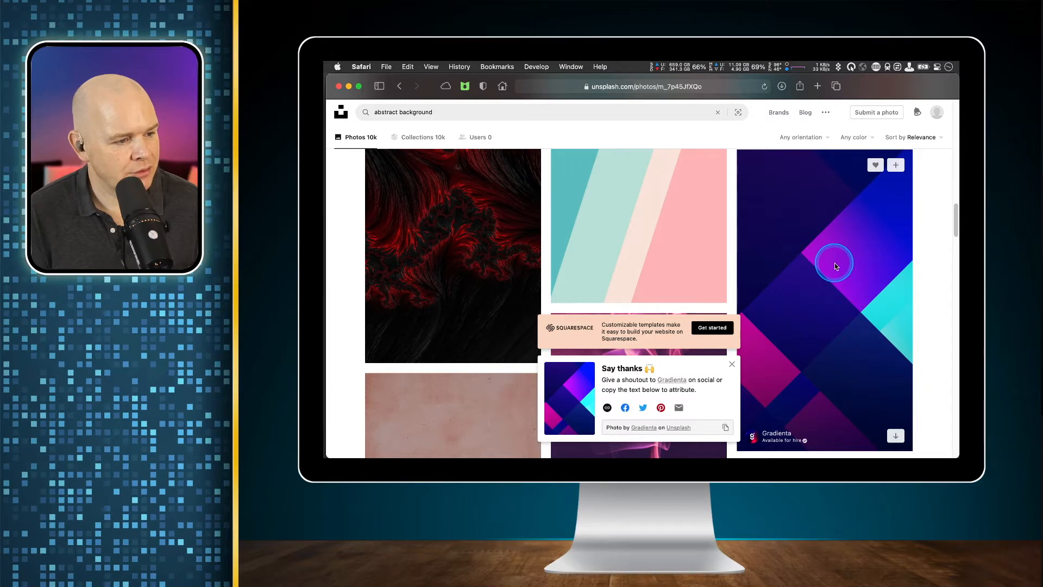
{"action": "scroll", "coordinate": [800, 232], "scroll_direction": "down", "scroll_amount": 5}
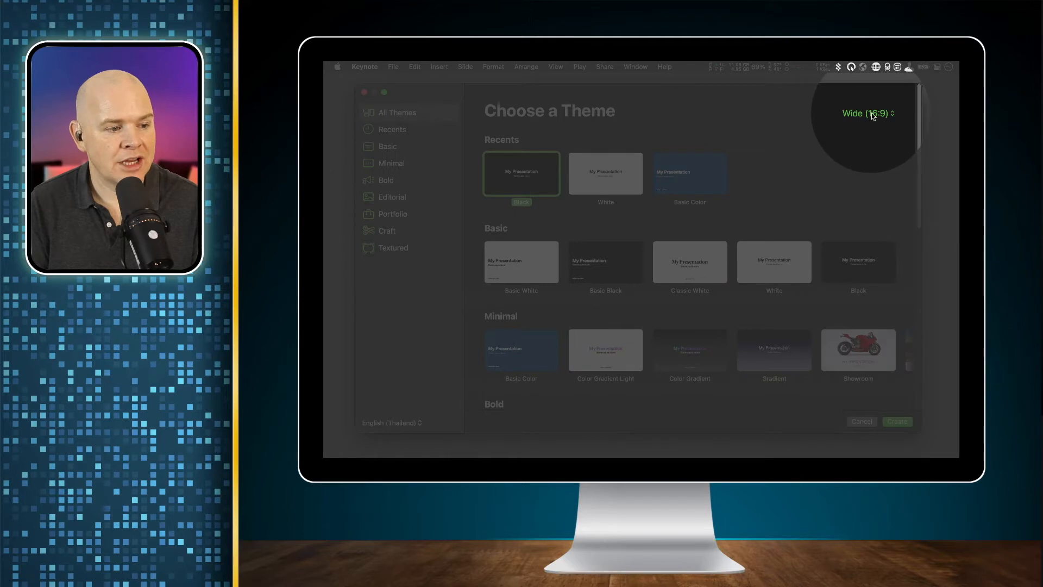
Step: In Keynote, create a presentation from the Black theme in the Wide (16:9) format
{"action": "left_click", "coordinate": [886, 114]}
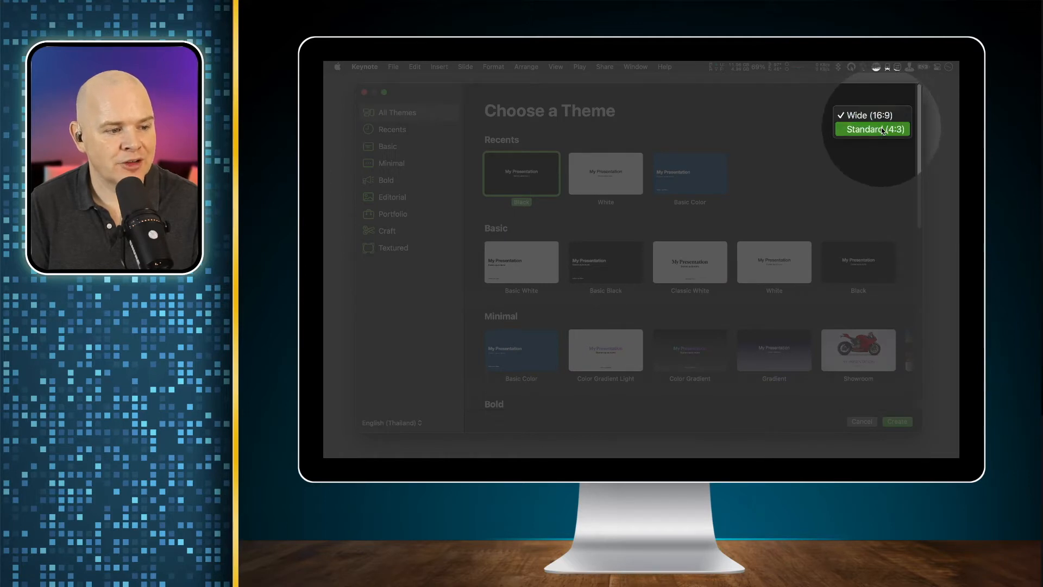
{"action": "left_click", "coordinate": [881, 123]}
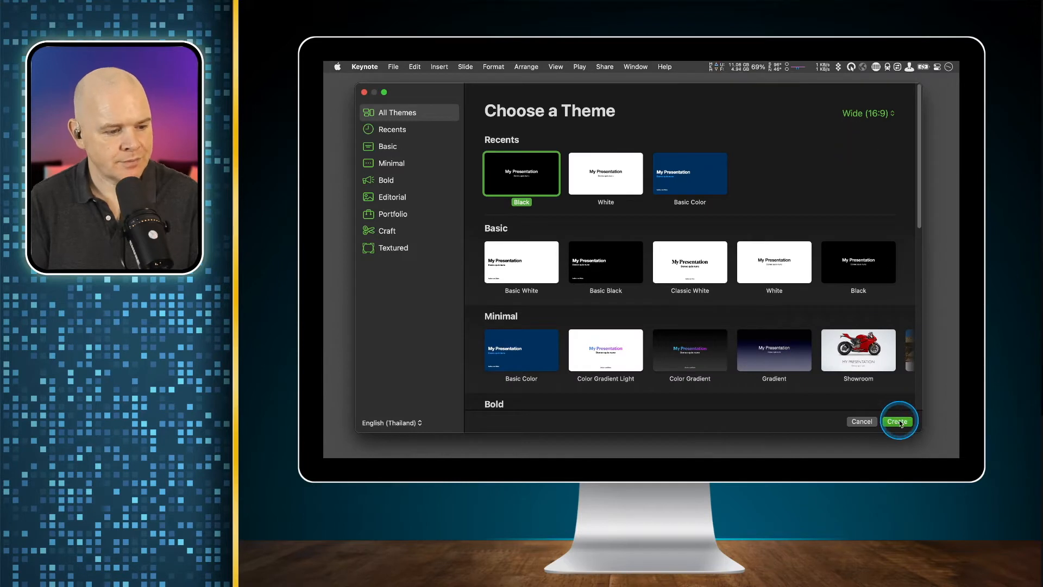
{"action": "left_click", "coordinate": [903, 425]}
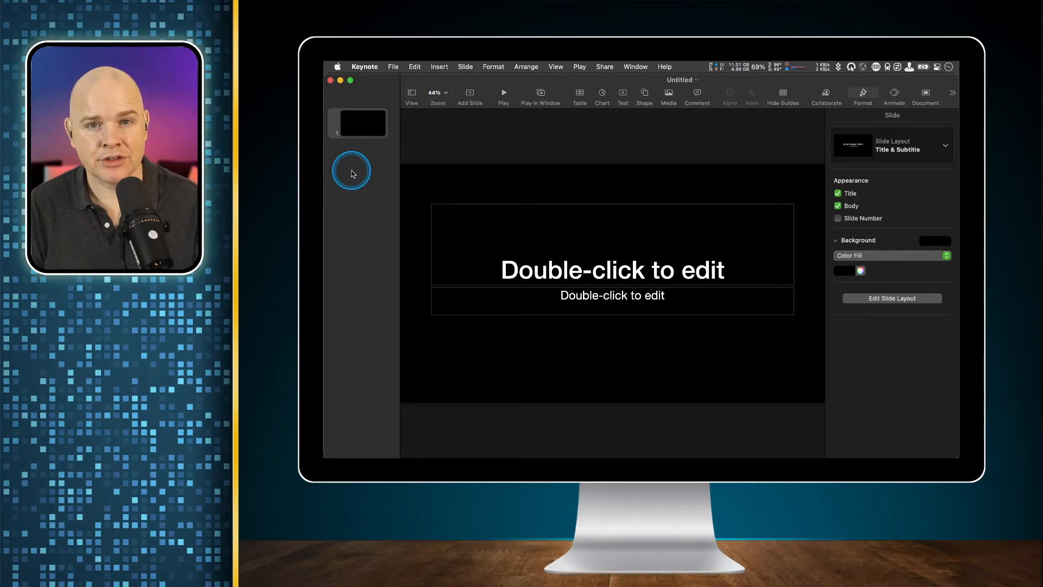
Step: Switch to the Slide Only view and delete the title and subtitle placeholders from the slide
{"action": "left_click", "coordinate": [410, 93]}
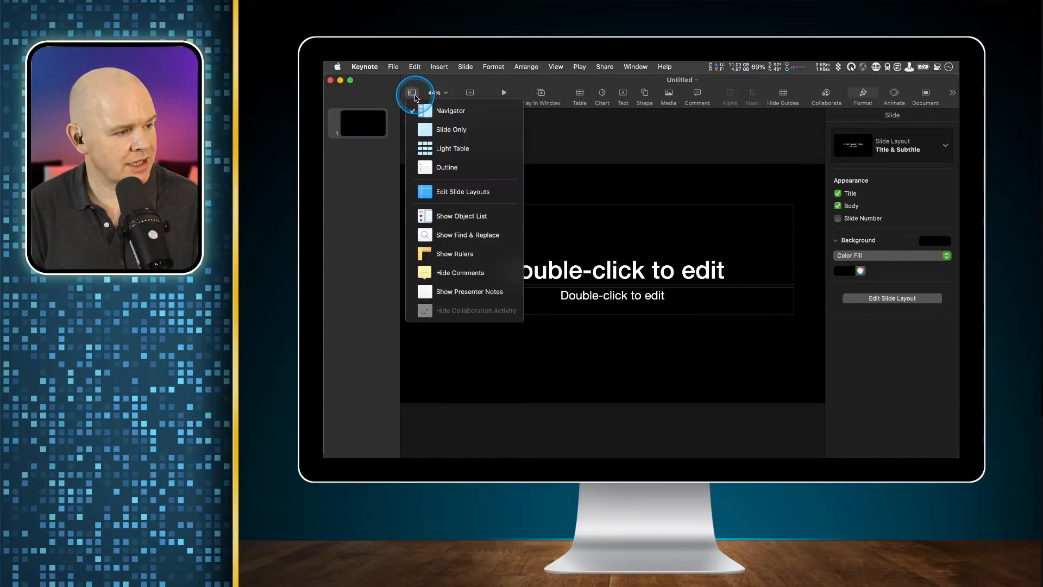
{"action": "left_click", "coordinate": [423, 128]}
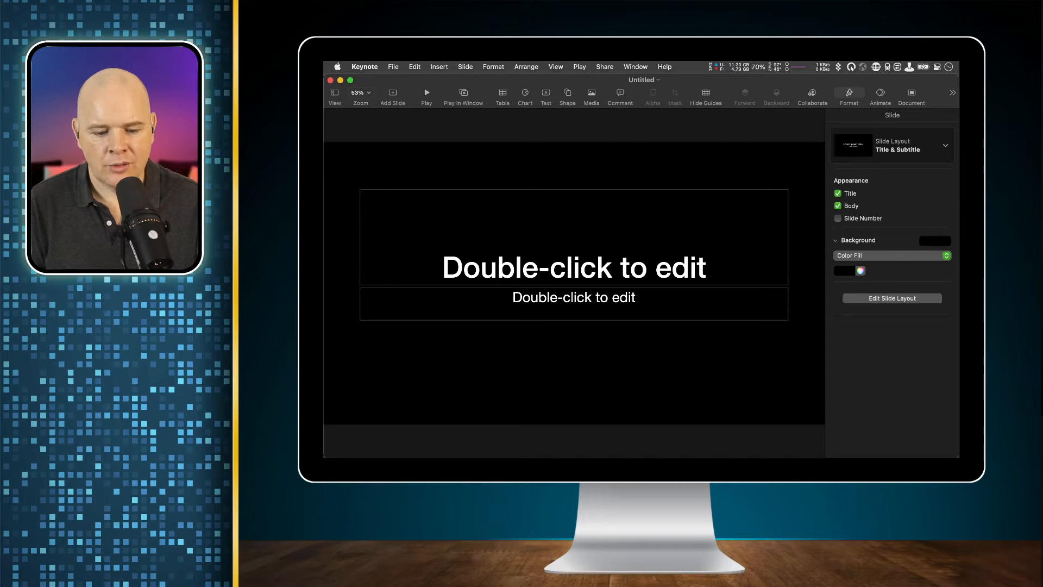
{"action": "key", "text": "super+Tab"}
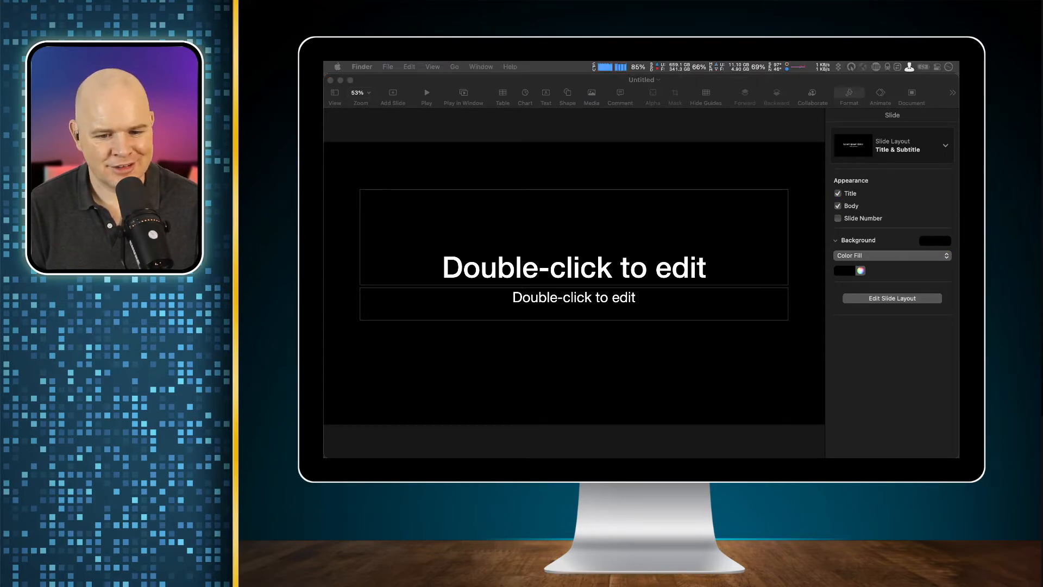
{"action": "left_click", "coordinate": [683, 195]}
{"action": "left_click", "coordinate": [670, 191]}
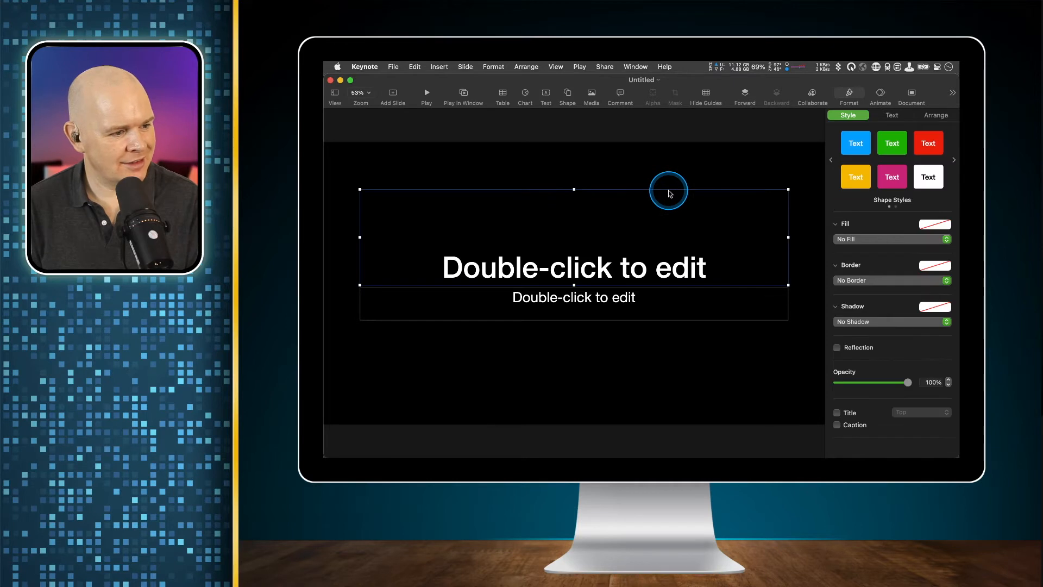
{"action": "key", "text": "Delete"}
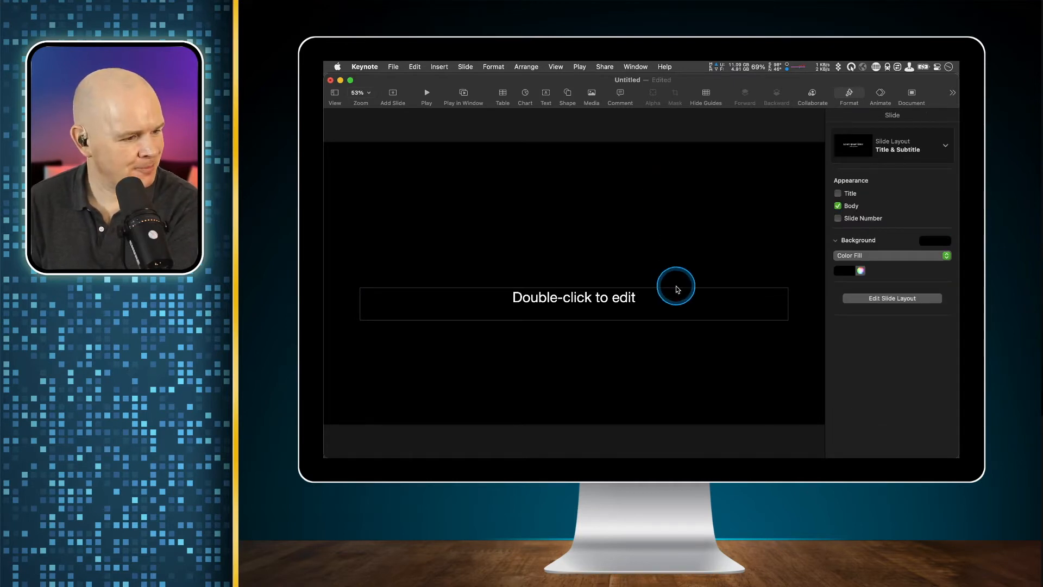
{"action": "left_click", "coordinate": [676, 289]}
{"action": "key", "text": "Delete"}
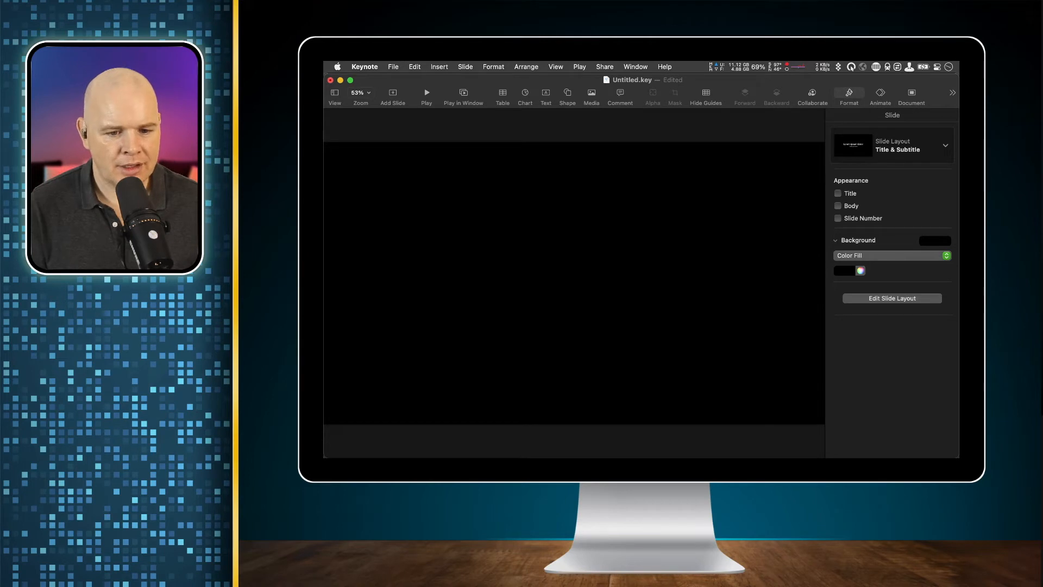
Step: Place the downloaded diamond-pattern image on the empty slide, spanning its full height near the middle
{"action": "left_click_drag", "start_coordinate": [638, 140], "coordinate": [590, 260]}
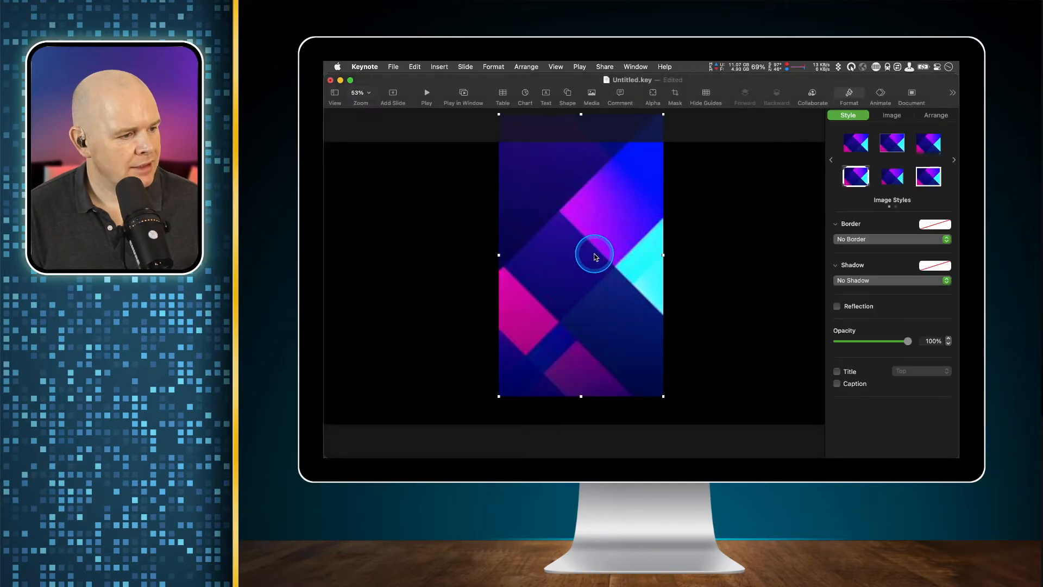
{"action": "left_click_drag", "start_coordinate": [594, 240], "coordinate": [580, 270]}
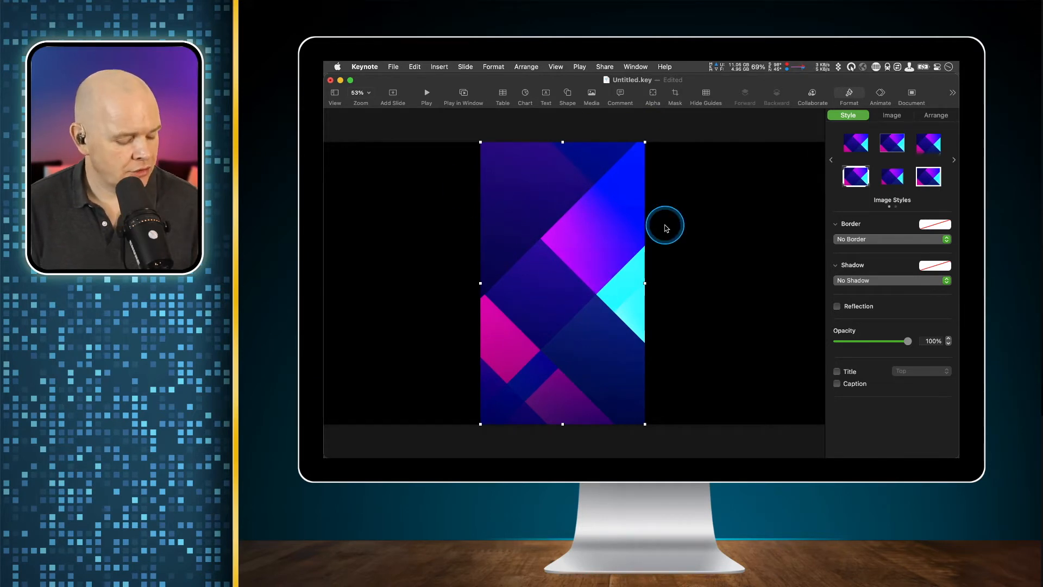
Step: Set the image's rotation angle to 90°
{"action": "left_click", "coordinate": [854, 101]}
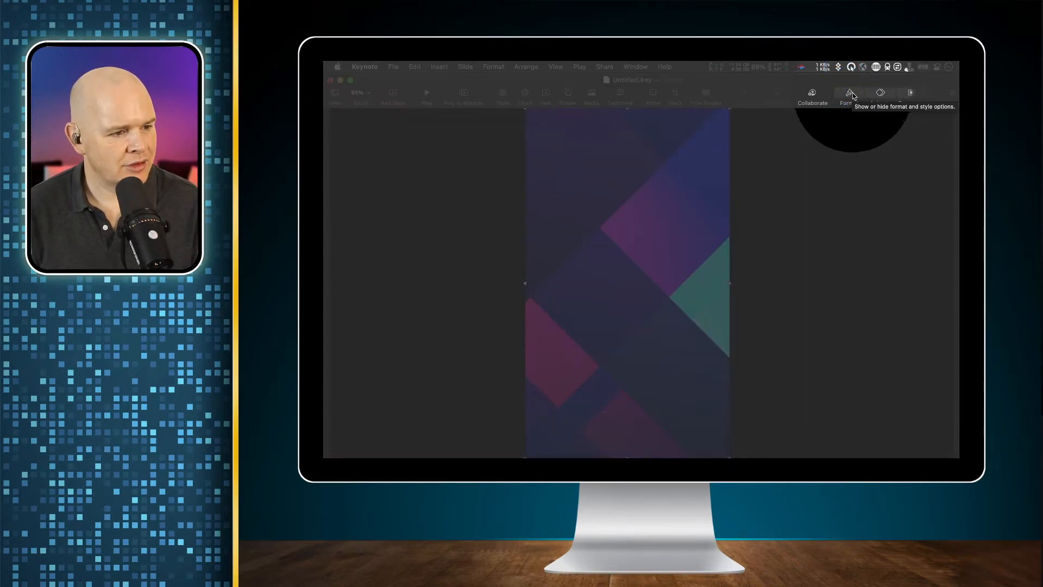
{"action": "left_click", "coordinate": [850, 92]}
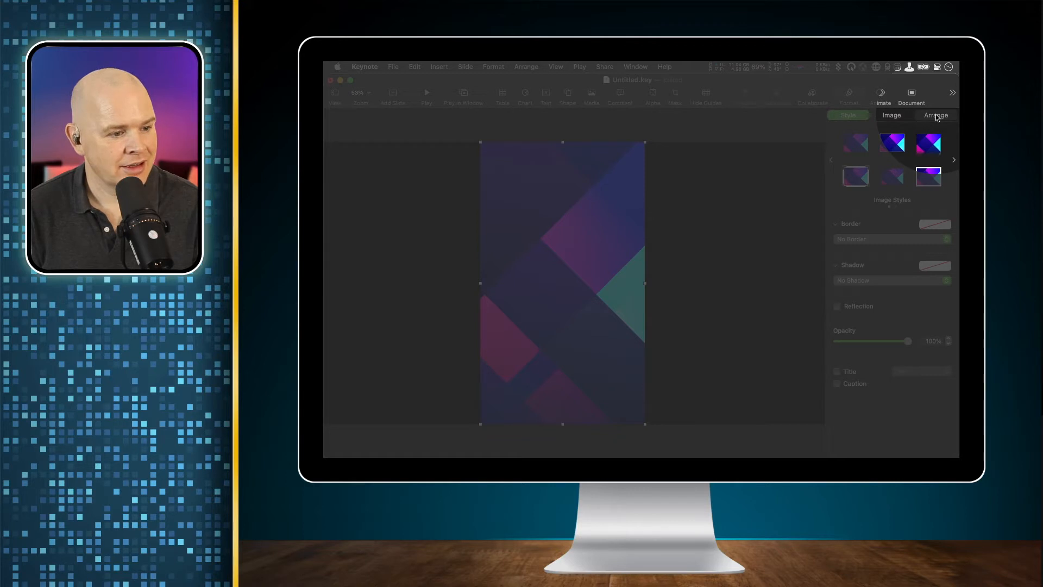
{"action": "left_click", "coordinate": [935, 116]}
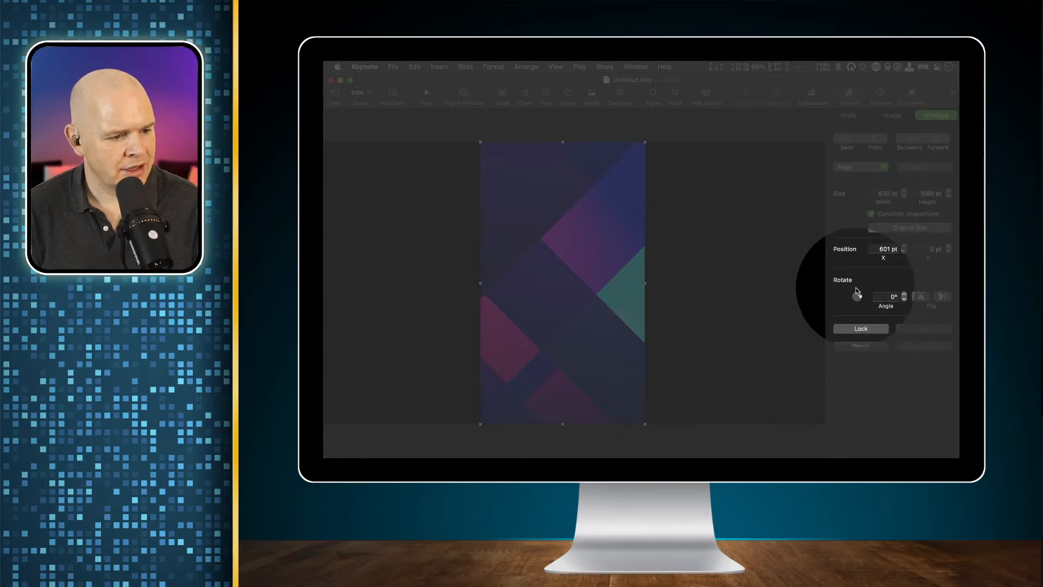
{"action": "left_click_drag", "start_coordinate": [857, 295], "coordinate": [855, 299]}
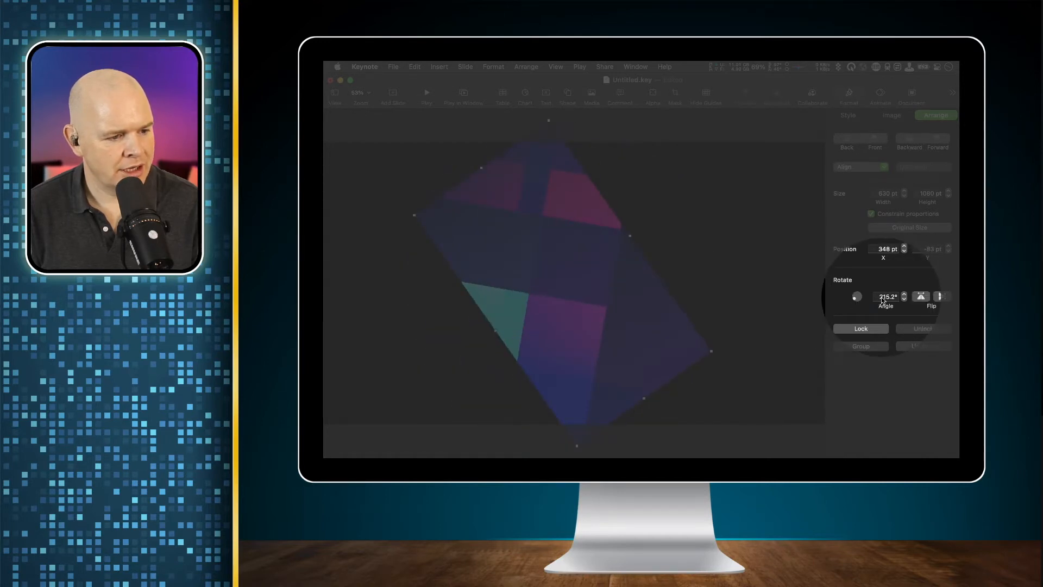
{"action": "left_click", "coordinate": [881, 297]}
{"action": "left_click", "coordinate": [879, 296]}
{"action": "double_click", "coordinate": [894, 295]}
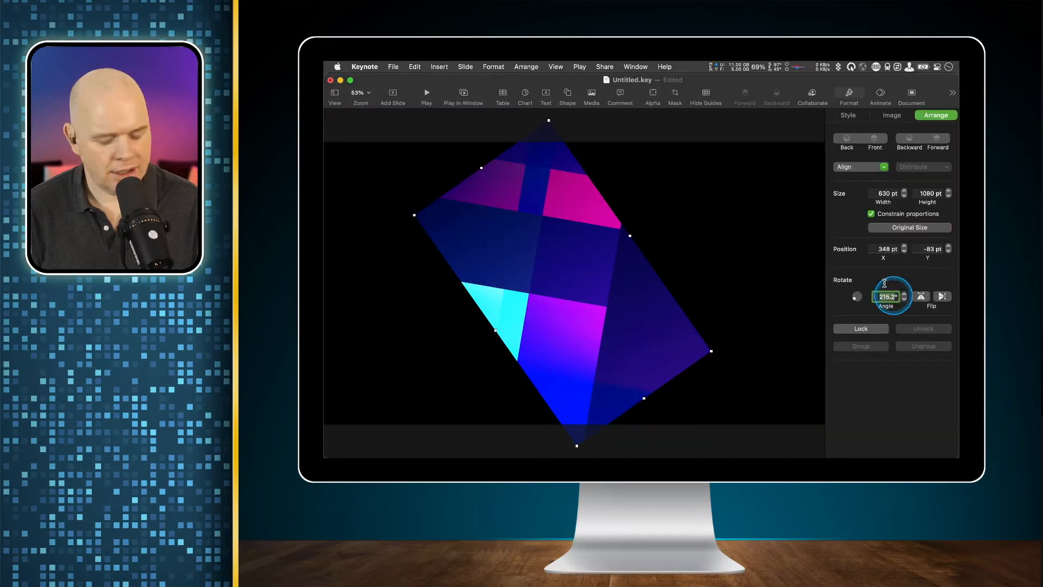
{"action": "type", "text": "90"}
{"action": "key", "text": "Tab"}
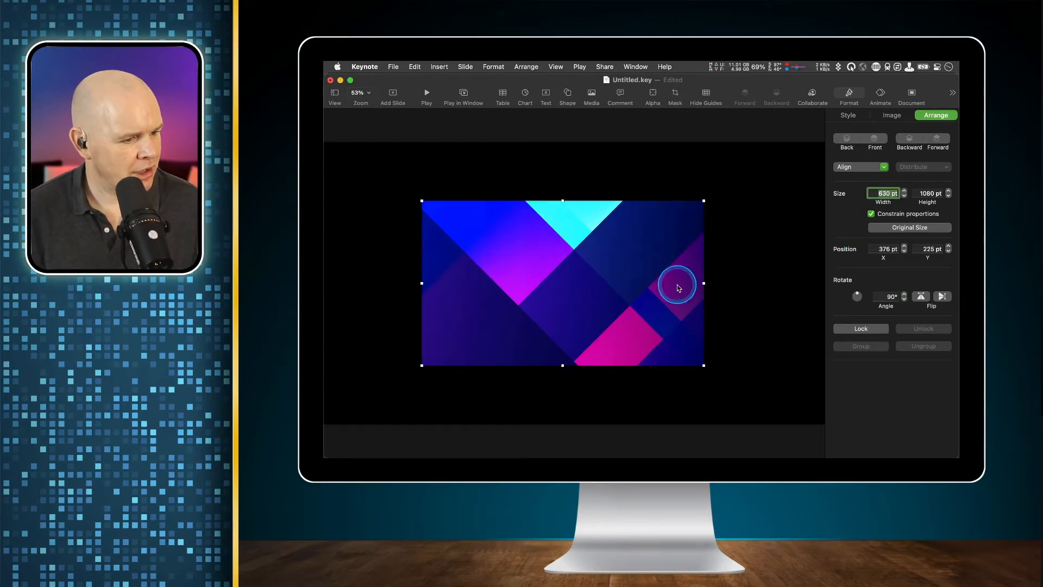
Step: Move the rotated image to the slide's top-left corner and enlarge it to about 1147 × 1967 pt to cover the slide
{"action": "left_click_drag", "start_coordinate": [580, 276], "coordinate": [494, 227]}
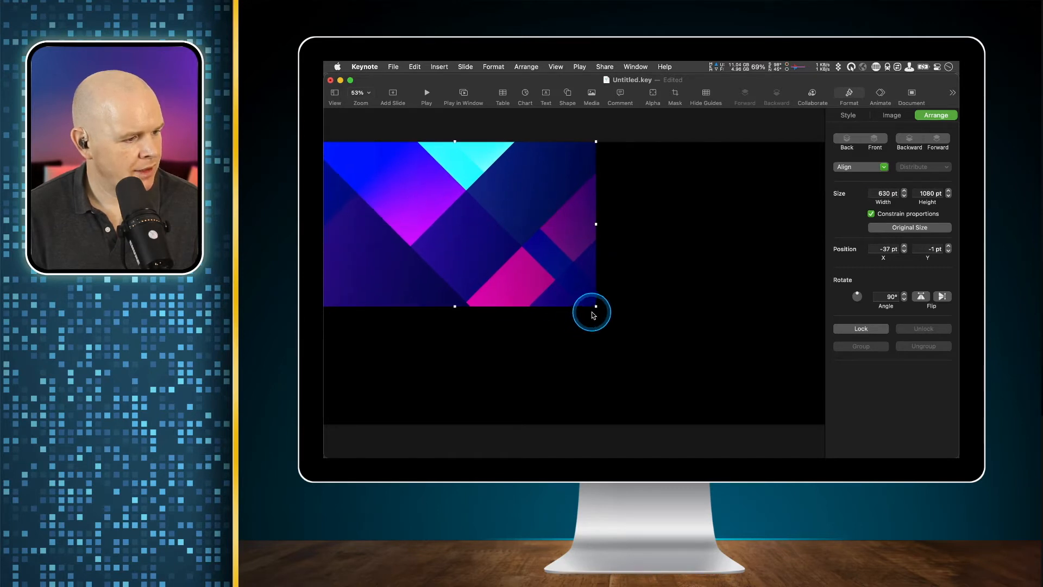
{"action": "left_click_drag", "start_coordinate": [596, 306], "coordinate": [836, 425]}
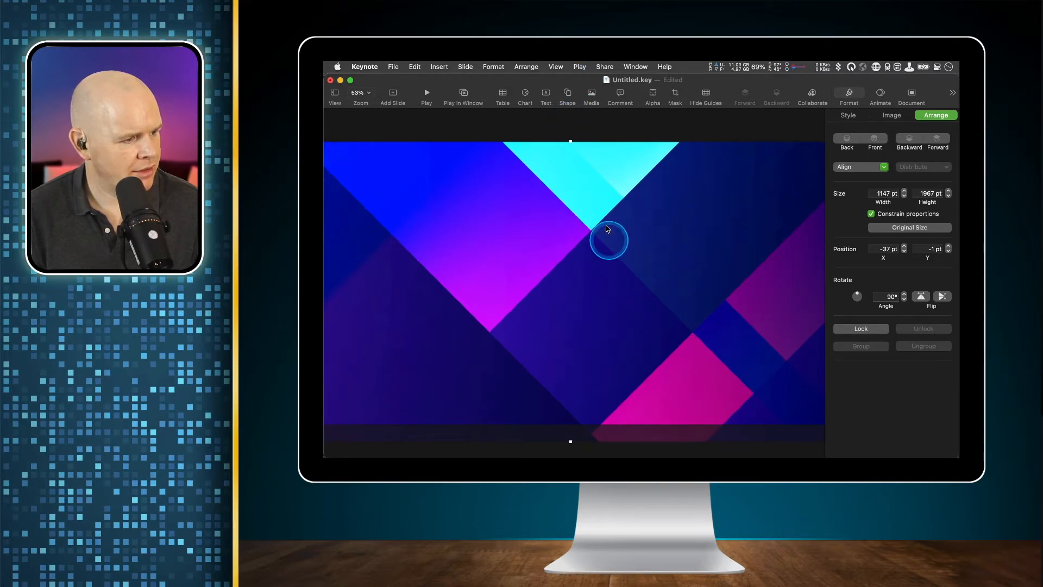
Step: Add a basic square shape to the slide and set its rotation angle to 45°
{"action": "left_click", "coordinate": [568, 101]}
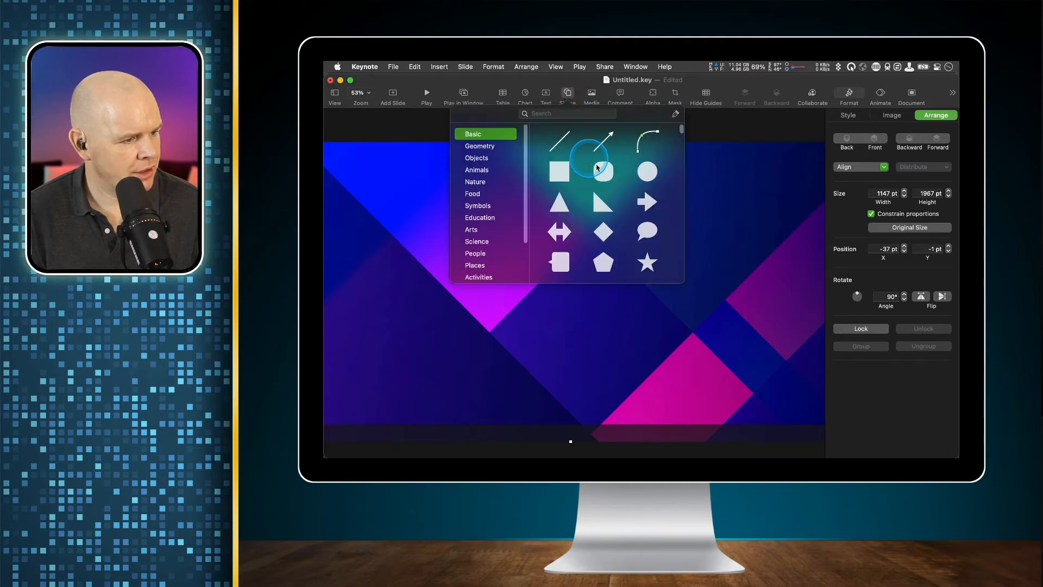
{"action": "left_click", "coordinate": [557, 172]}
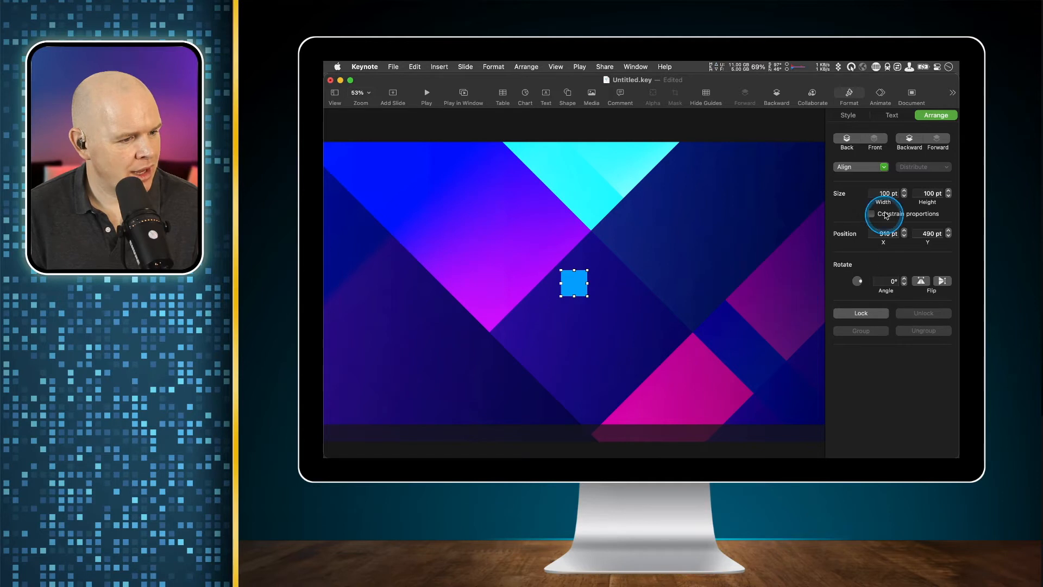
{"action": "left_click", "coordinate": [893, 281]}
{"action": "type", "text": "45"}
{"action": "key", "text": "Return"}
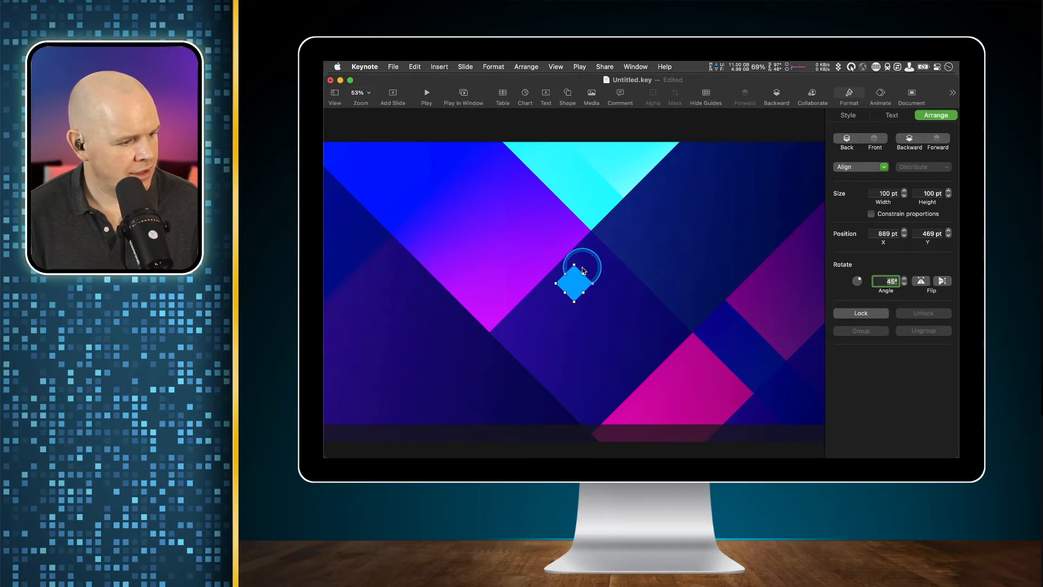
Step: Fit the rotated square over the dark diamond right of the slide's centre, about 547 × 551 pt at X 1024, Y -50 pt
{"action": "left_click_drag", "start_coordinate": [577, 280], "coordinate": [692, 332]}
{"action": "left_click_drag", "start_coordinate": [613, 361], "coordinate": [743, 281]}
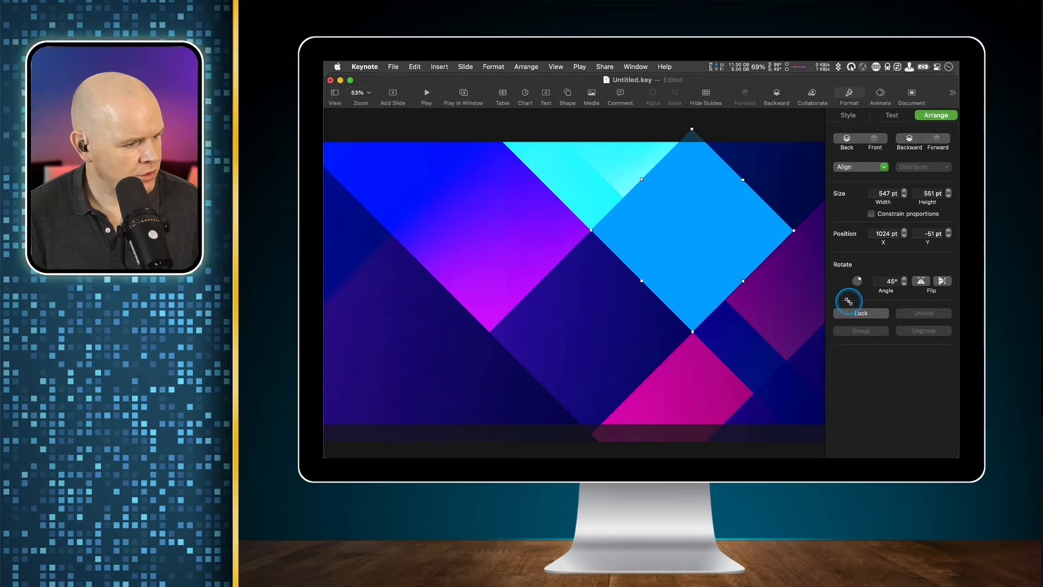
{"action": "left_click", "coordinate": [754, 364]}
{"action": "left_click", "coordinate": [699, 249]}
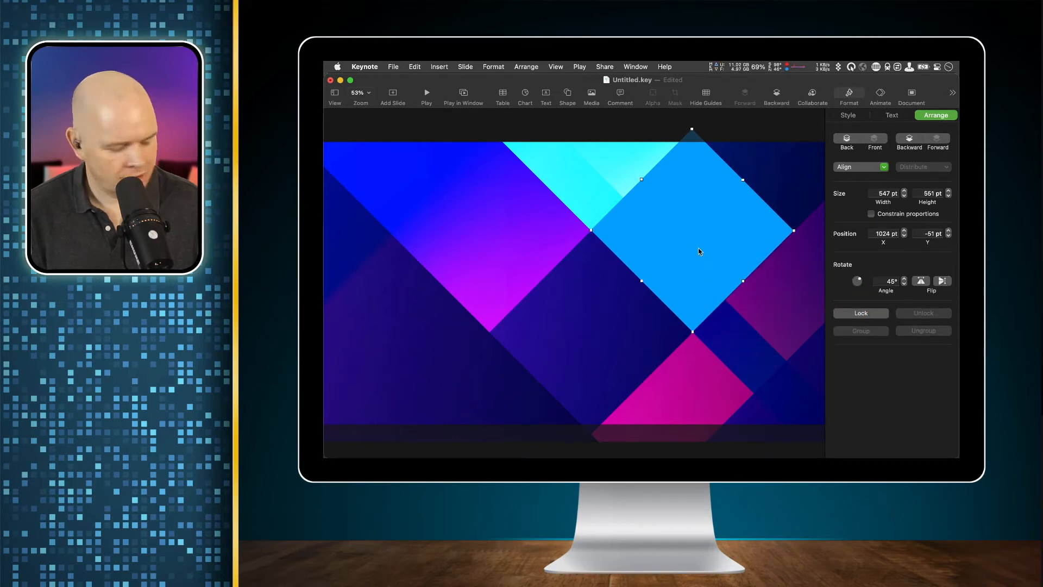
{"action": "left_click", "coordinate": [726, 332]}
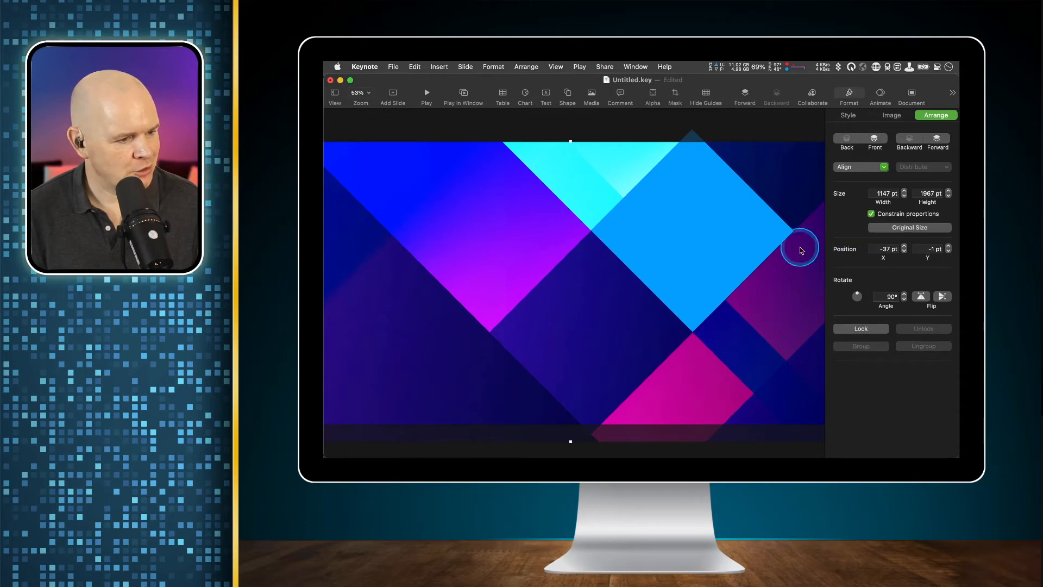
{"action": "left_click", "coordinate": [698, 228]}
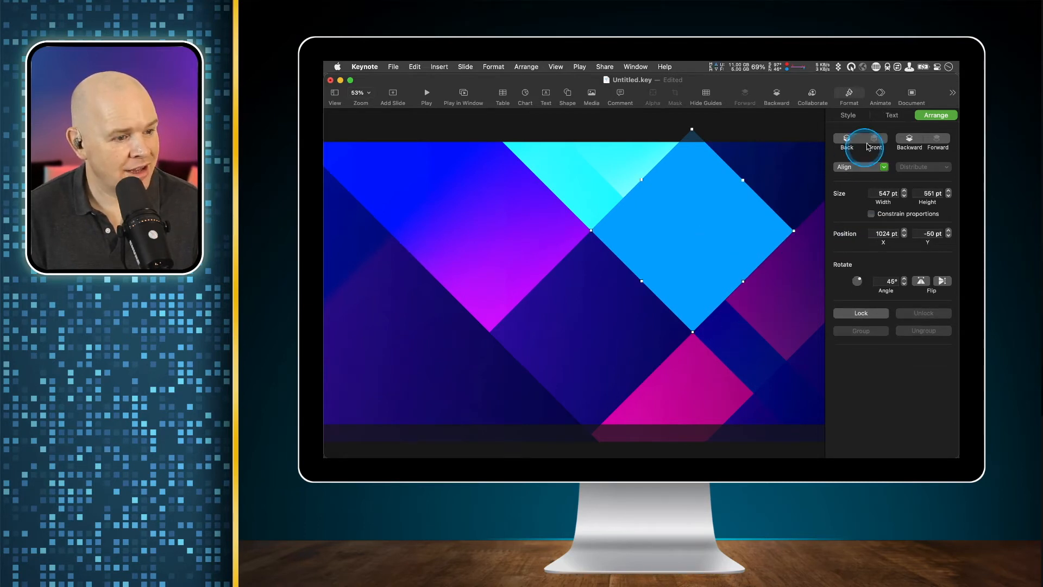
Step: Fill the rotated square with solid black
{"action": "left_click", "coordinate": [849, 118]}
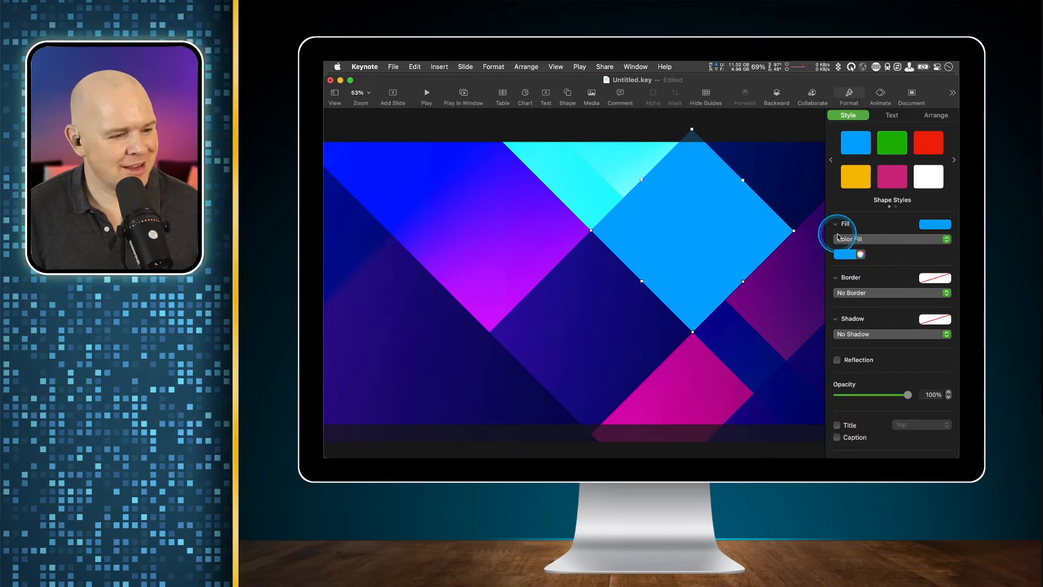
{"action": "left_click", "coordinate": [851, 254]}
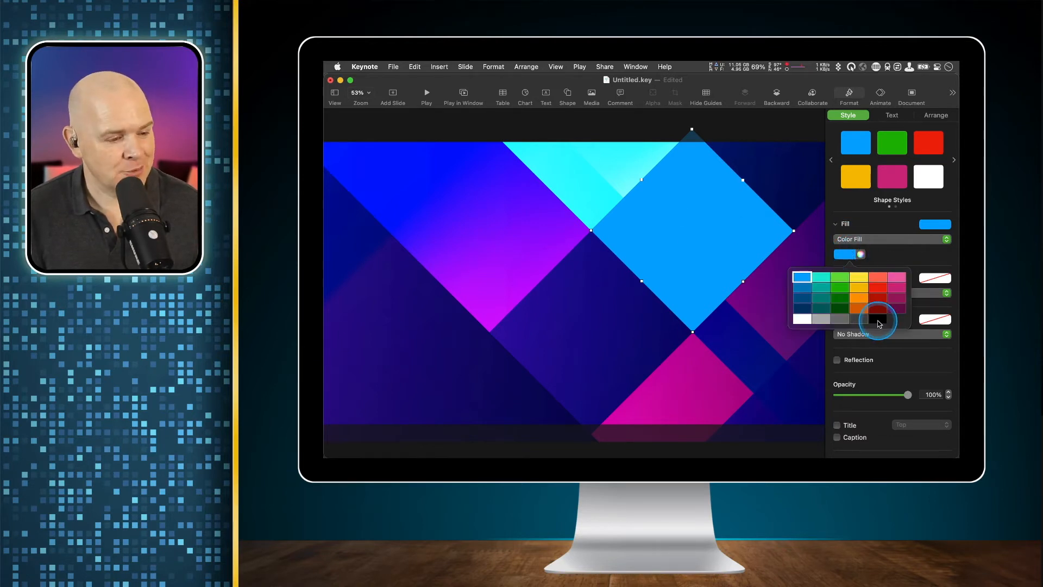
{"action": "left_click", "coordinate": [878, 320]}
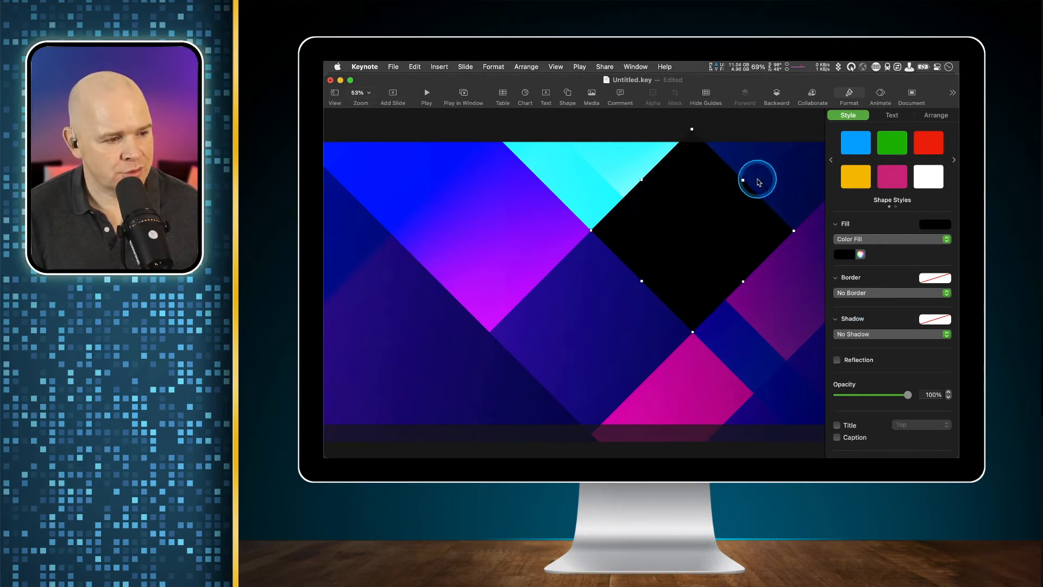
{"action": "left_click", "coordinate": [764, 137]}
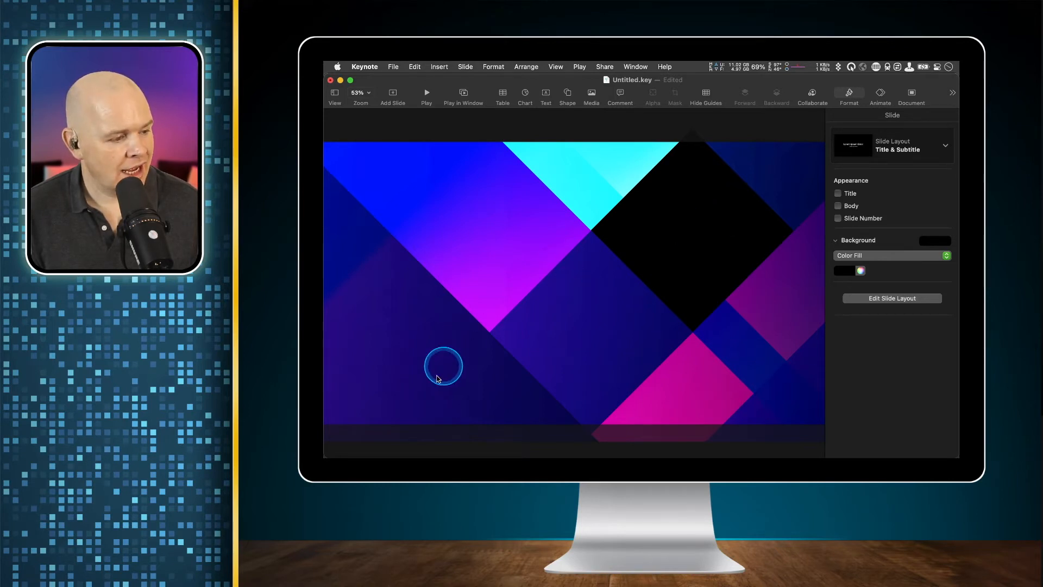
Step: Add a text box to the slide containing "Stream Starting Soon..."
{"action": "left_click", "coordinate": [546, 94]}
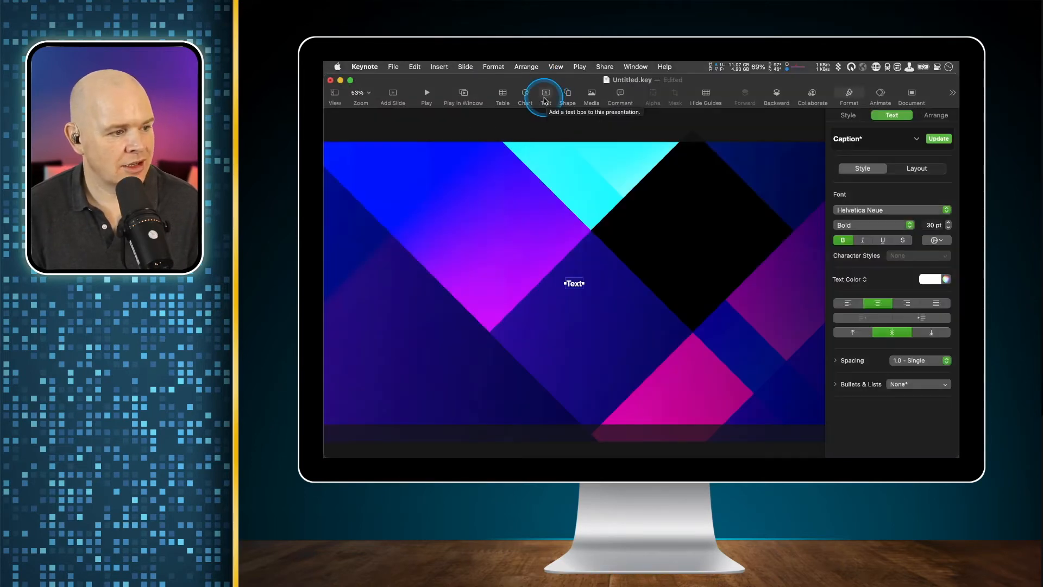
{"action": "double_click", "coordinate": [574, 284]}
{"action": "type", "text": "S"}
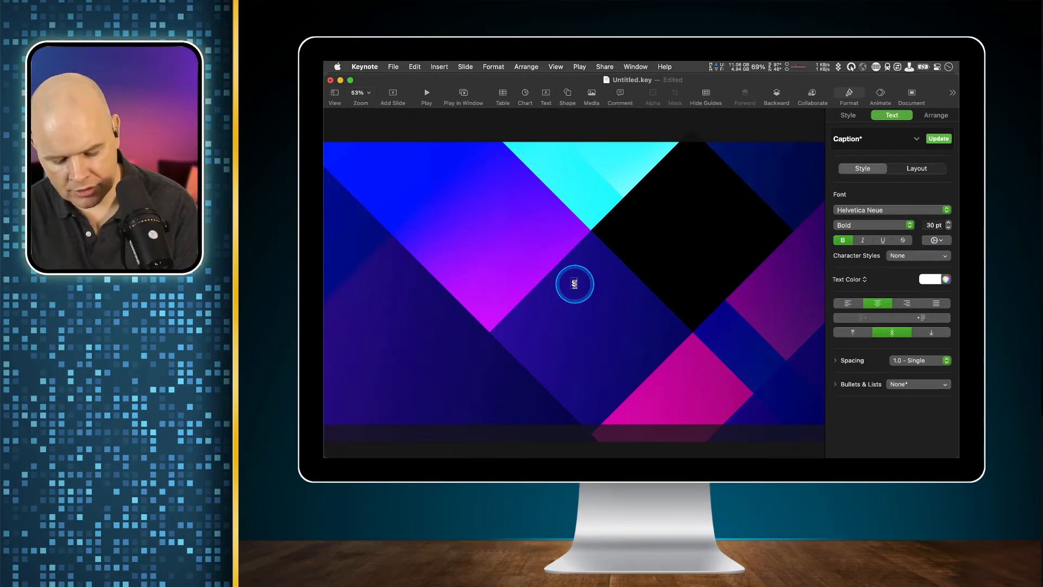
{"action": "type", "text": "tream Sta"}
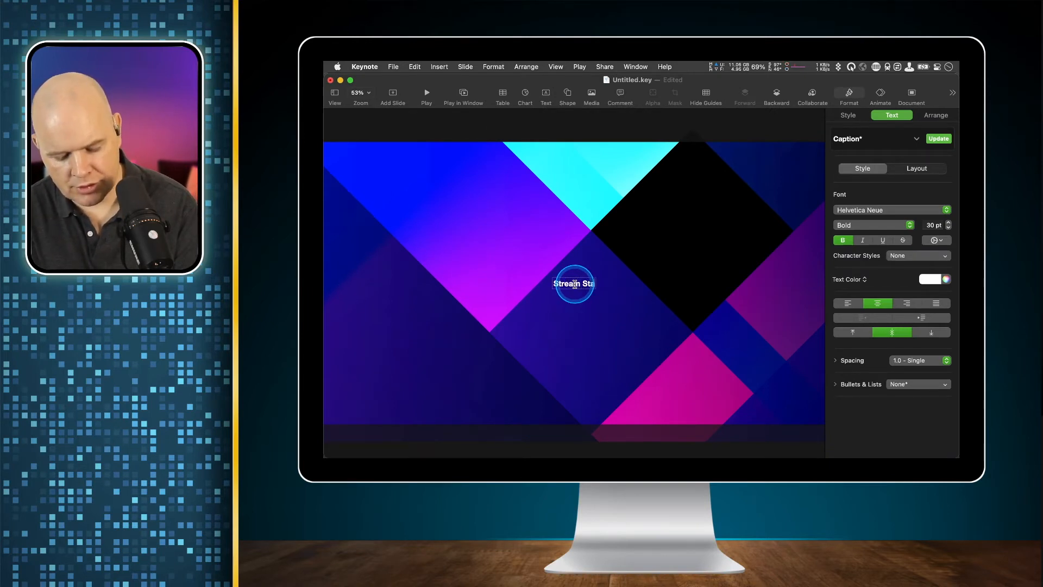
{"action": "type", "text": "rting Soon..."}
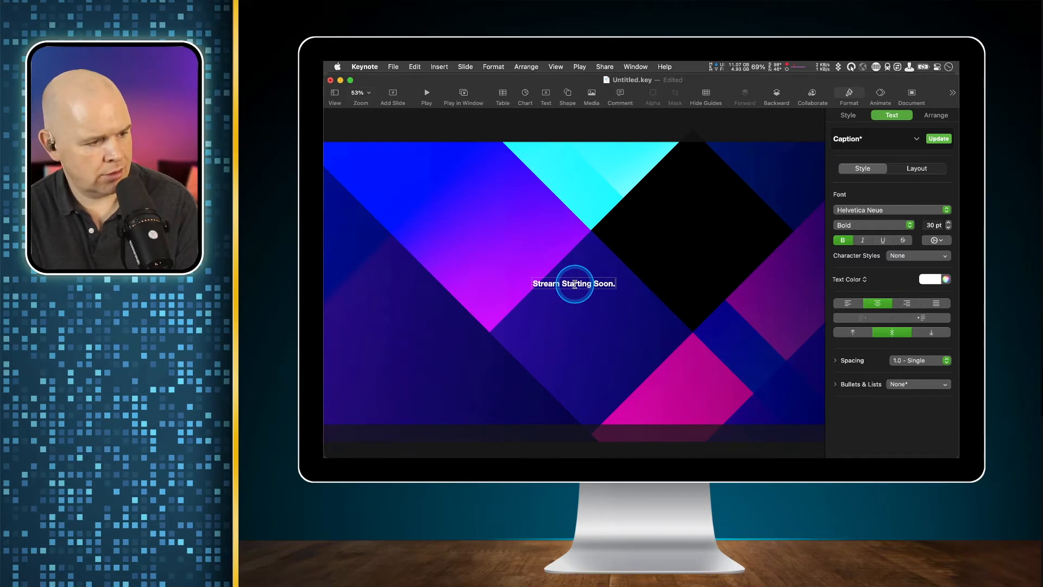
{"action": "left_click", "coordinate": [588, 314]}
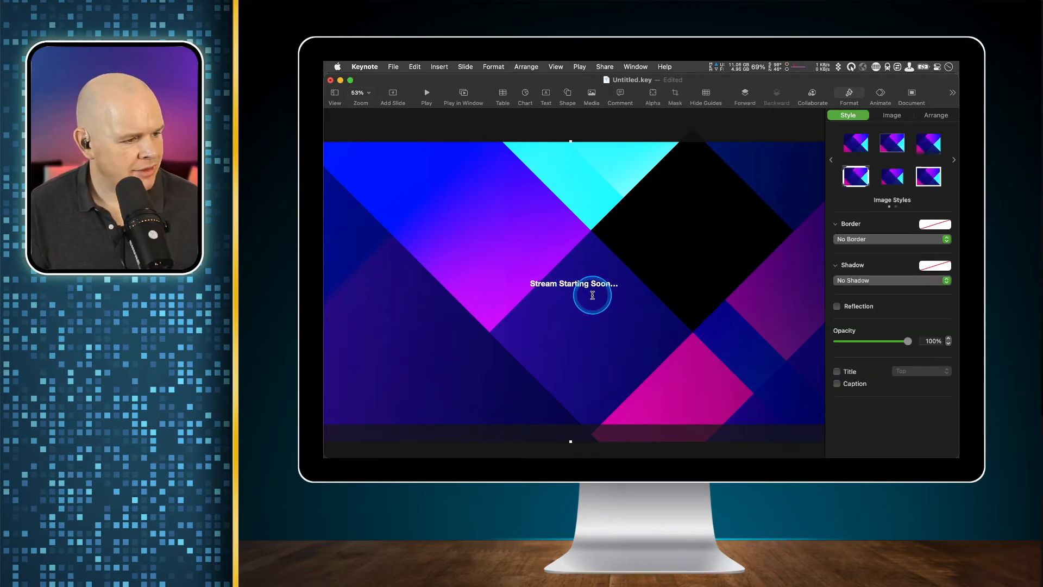
Step: Set the text's font size to 150 pt and place it along the slide's bottom edge so it fits entirely within the slide
{"action": "left_click", "coordinate": [576, 283]}
{"action": "left_click_drag", "start_coordinate": [577, 286], "coordinate": [408, 408]}
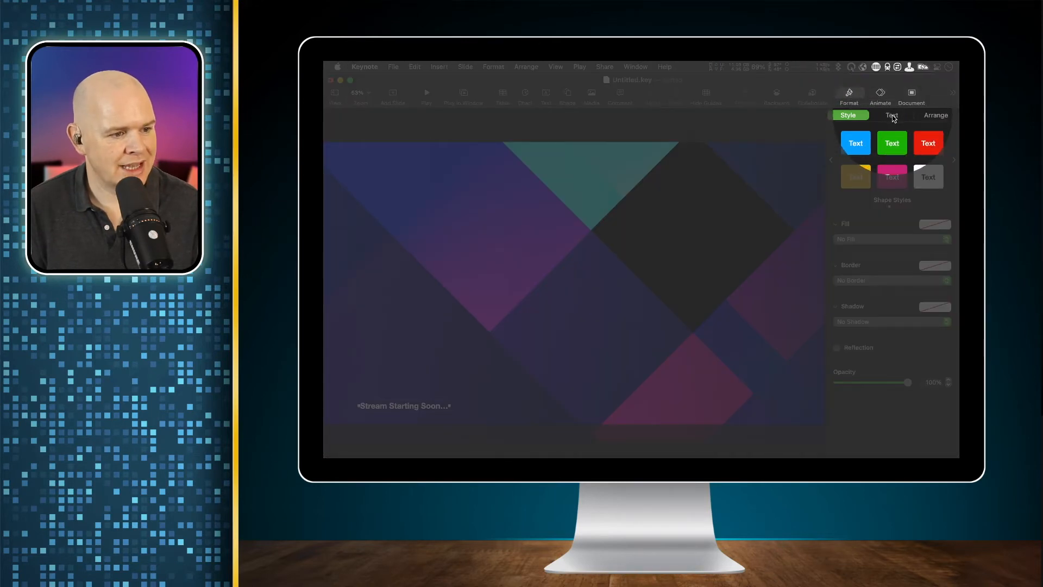
{"action": "left_click", "coordinate": [892, 116]}
{"action": "left_click", "coordinate": [897, 191]}
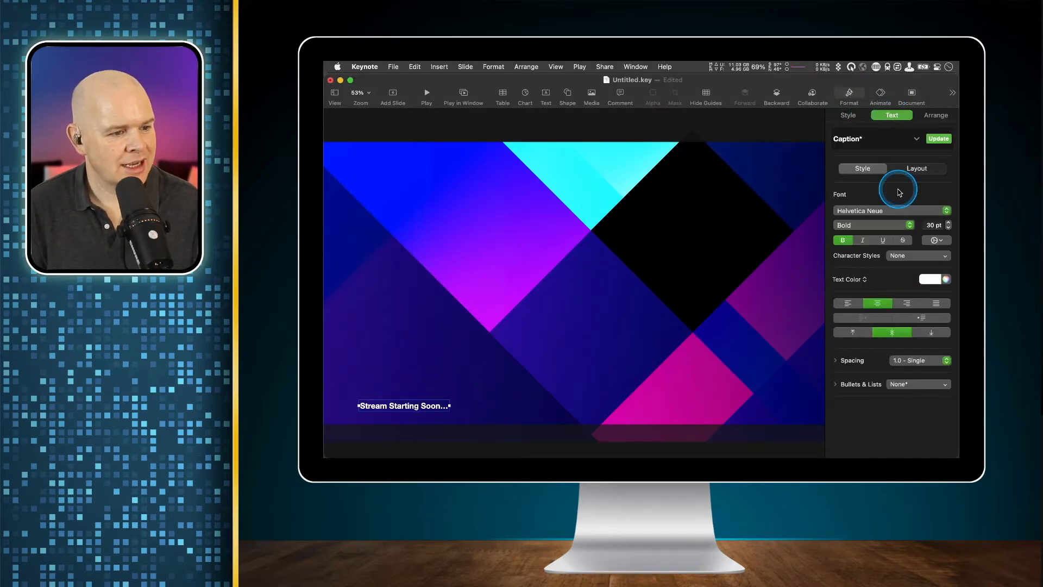
{"action": "left_click", "coordinate": [931, 225]}
{"action": "type", "text": "15"}
{"action": "key", "text": "Return"}
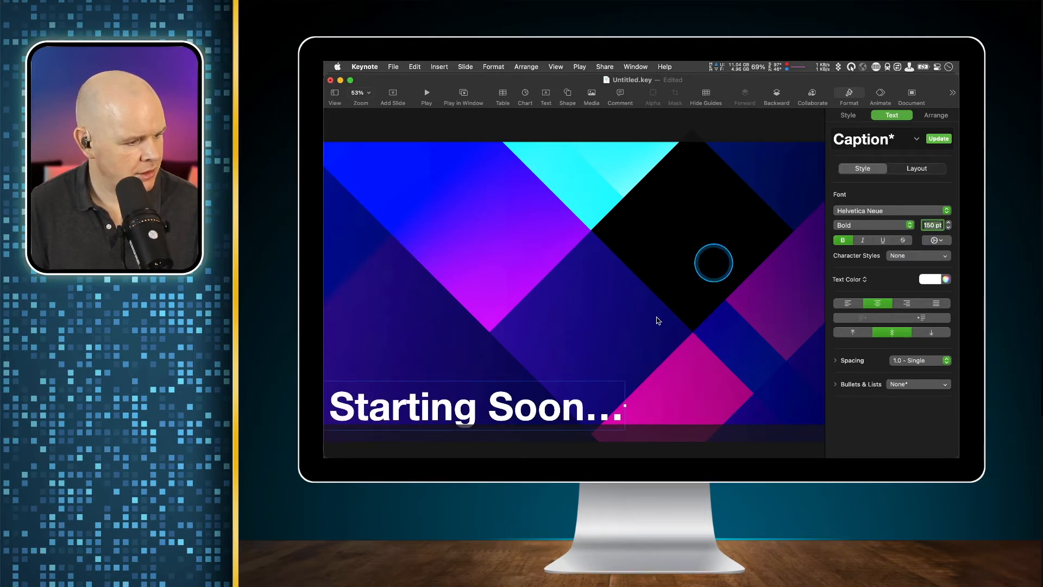
{"action": "left_click_drag", "start_coordinate": [500, 411], "coordinate": [654, 402]}
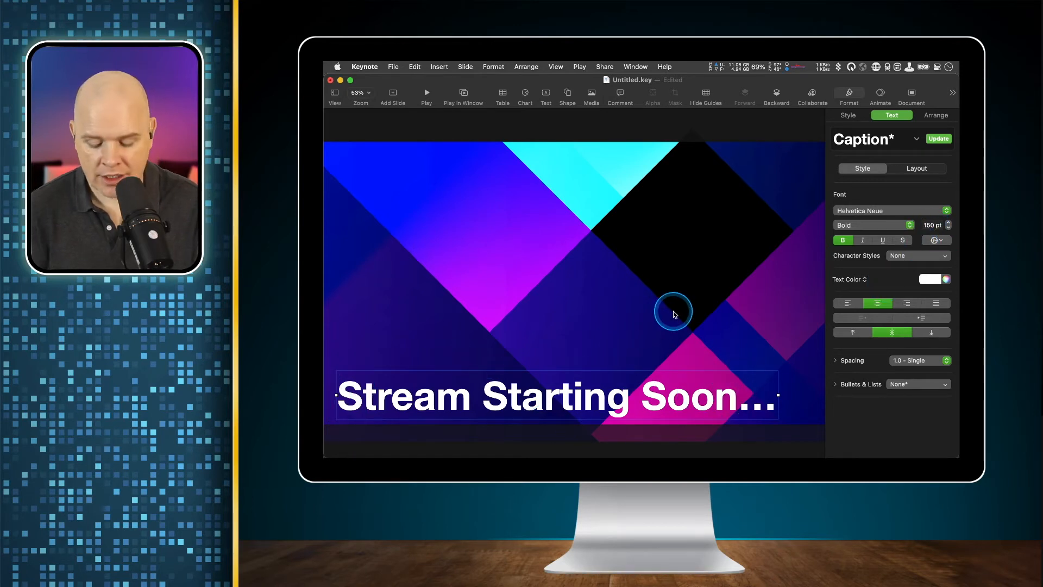
Step: Reduce the text to 130 pt and move it slightly left and up, near the slide's lower-left corner
{"action": "key", "text": "super+minus"}
{"action": "key", "text": "super+minus"}
{"action": "key", "text": "super+minus"}
{"action": "key", "text": "super+minus"}
{"action": "key", "text": "super+minus"}
{"action": "key", "text": "super+minus"}
{"action": "key", "text": "super+minus"}
{"action": "key", "text": "super+minus"}
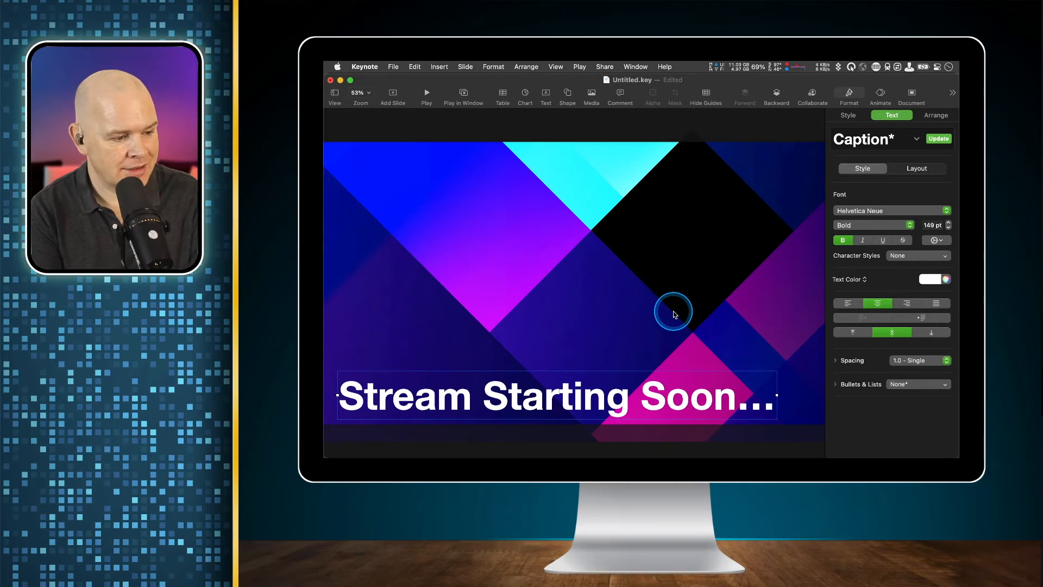
{"action": "key", "text": "super+minus"}
{"action": "key", "text": "super+minus"}
{"action": "key", "text": "super+minus"}
{"action": "key", "text": "super+minus"}
{"action": "key", "text": "super+minus"}
{"action": "key", "text": "super+minus"}
{"action": "key", "text": "super+minus"}
{"action": "key", "text": "super+minus"}
{"action": "key", "text": "super+minus"}
{"action": "key", "text": "super+minus"}
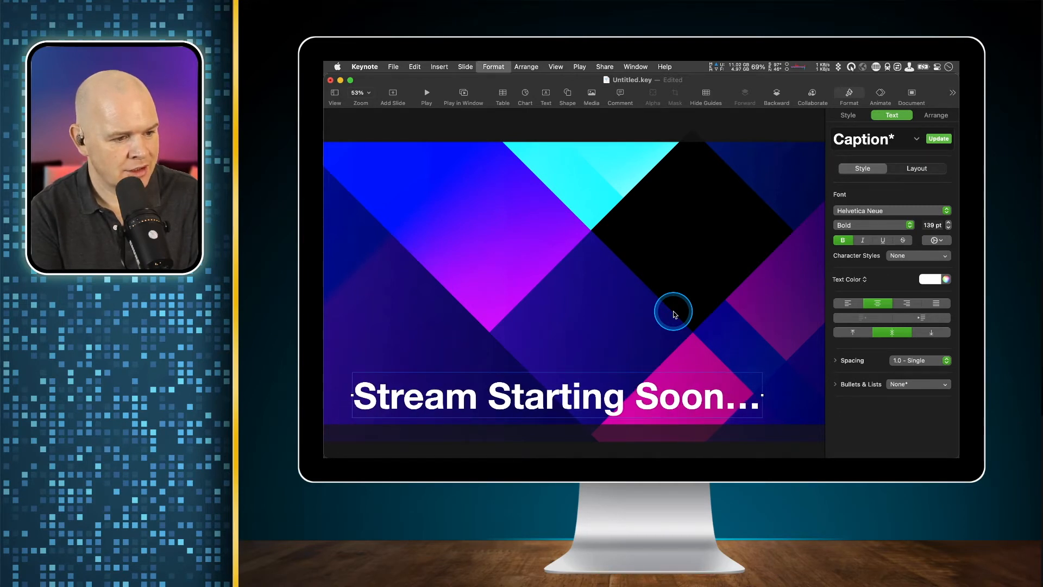
{"action": "key", "text": "super+minus"}
{"action": "key", "text": "super+minus"}
{"action": "key", "text": "super+minus"}
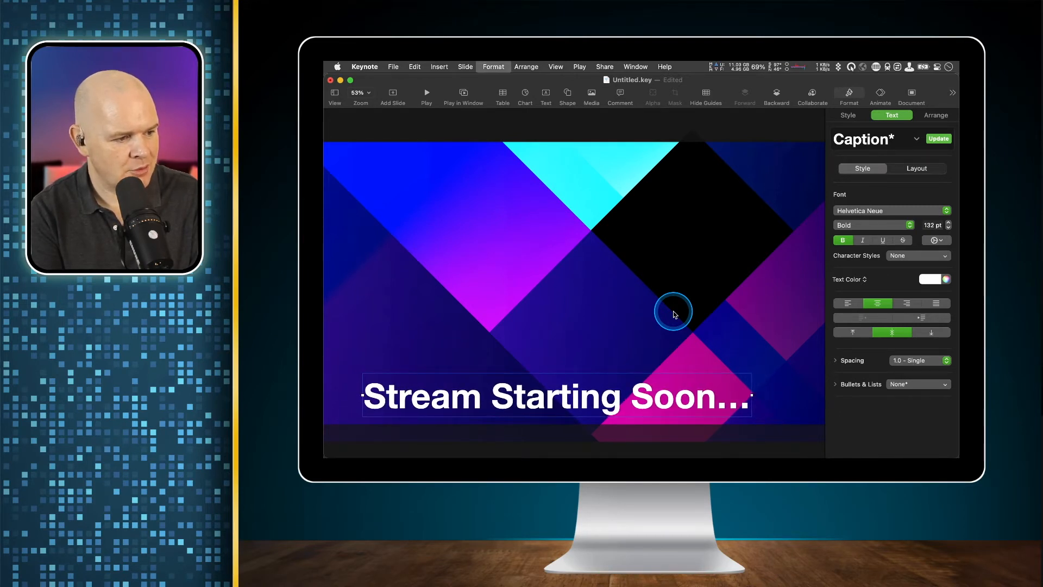
{"action": "key", "text": "super+plus"}
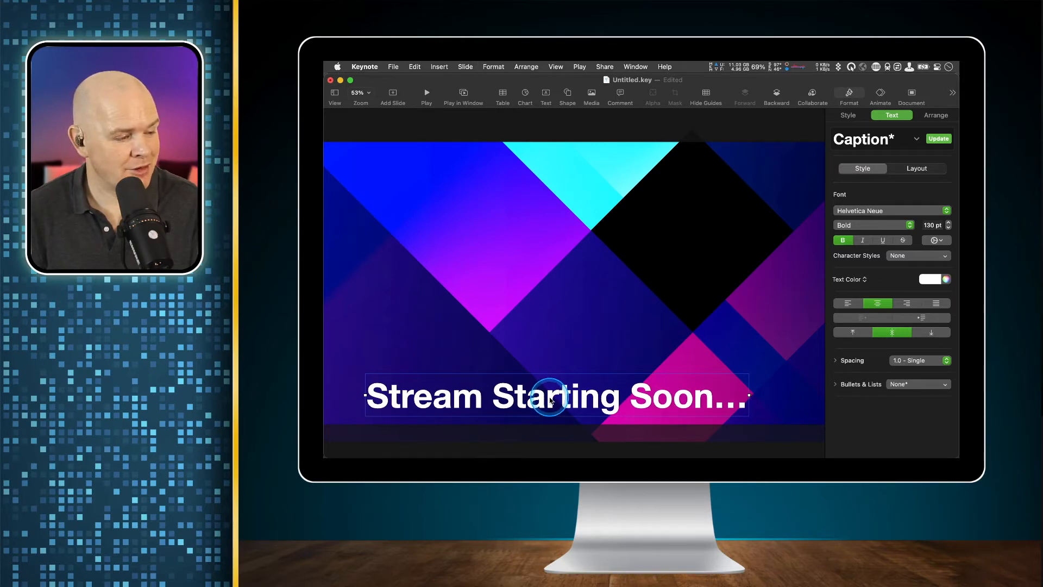
{"action": "left_click_drag", "start_coordinate": [551, 399], "coordinate": [520, 394]}
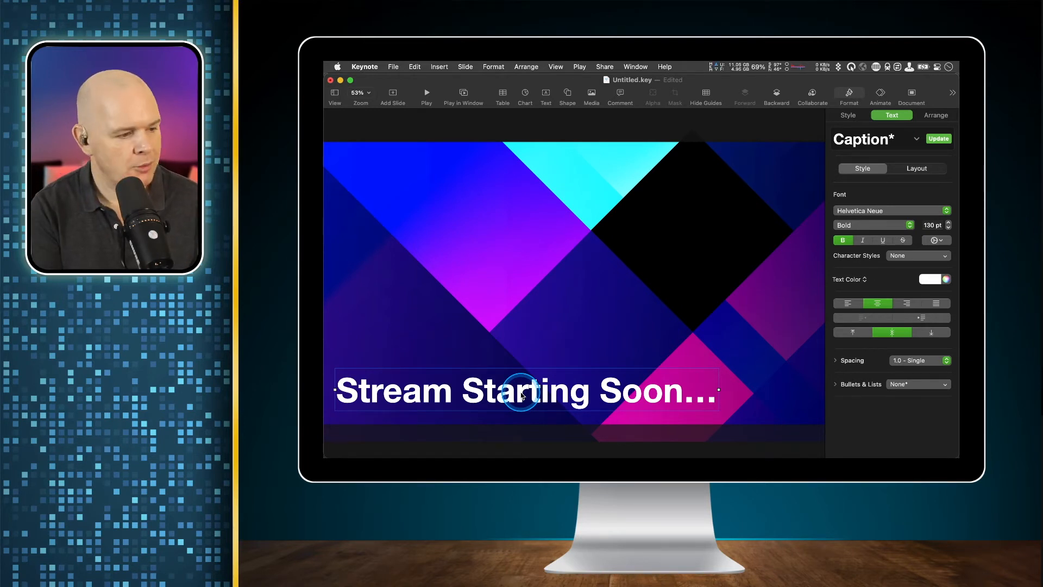
Step: Examine how the slide and its text read at small preview sizes of 10% and 25%
{"action": "key", "text": "super+minus"}
{"action": "key", "text": "super+minus"}
{"action": "key", "text": "super+minus"}
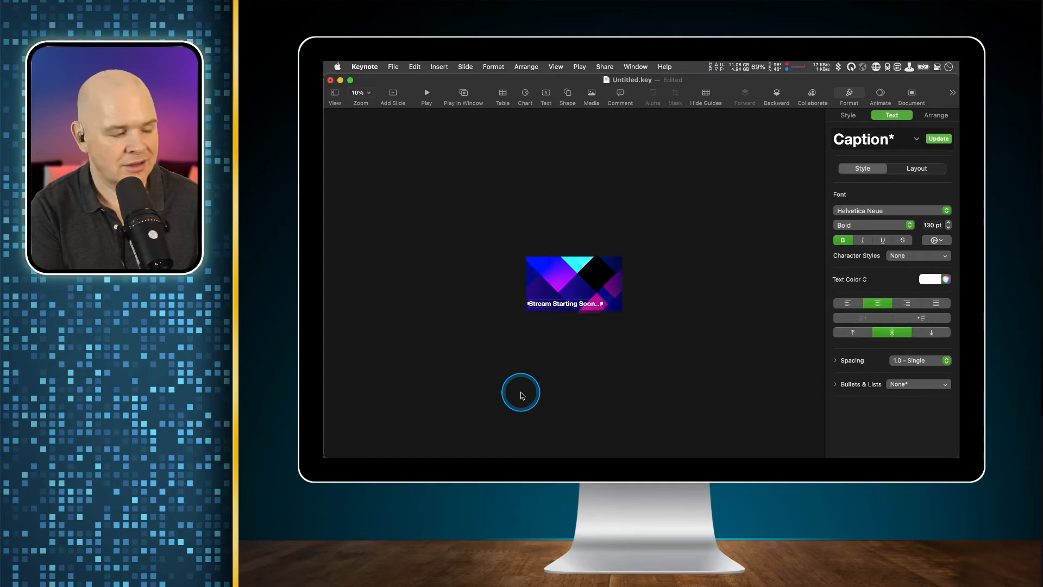
{"action": "left_click", "coordinate": [520, 392]}
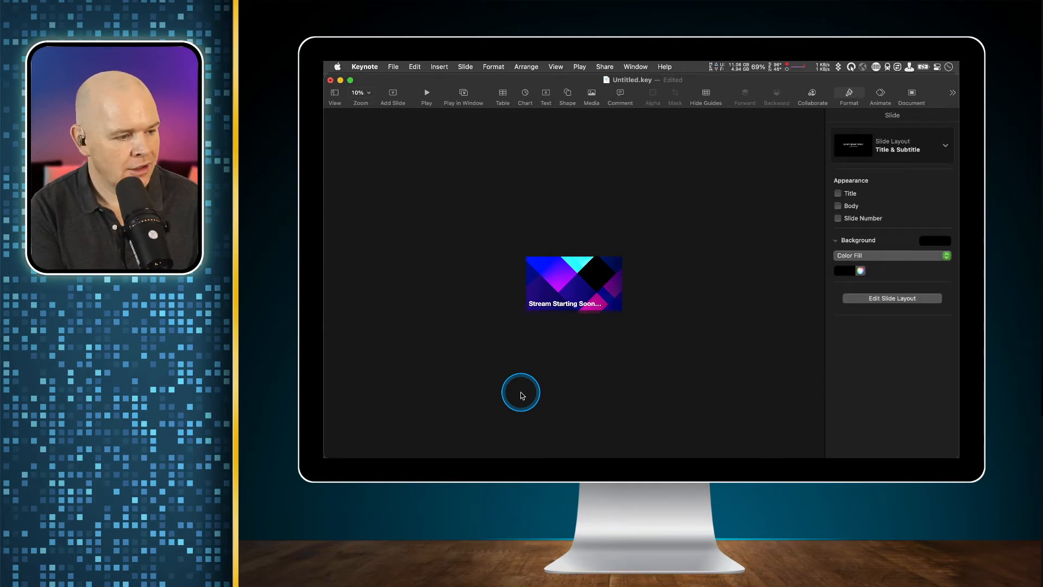
{"action": "key", "text": "super+shift+period"}
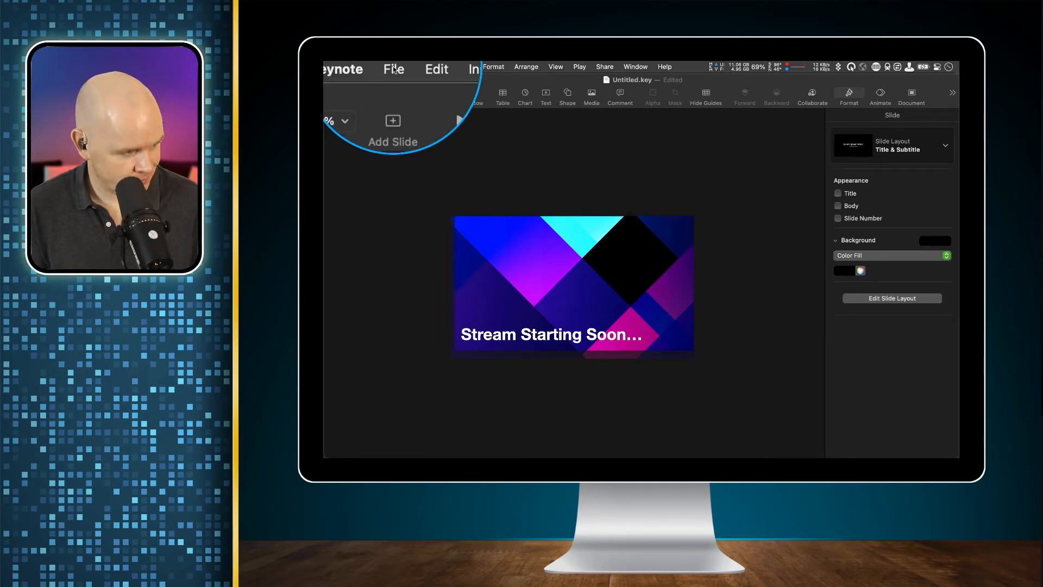
Step: Export all slides as PNG images under the name Countdown
{"action": "left_click", "coordinate": [393, 67]}
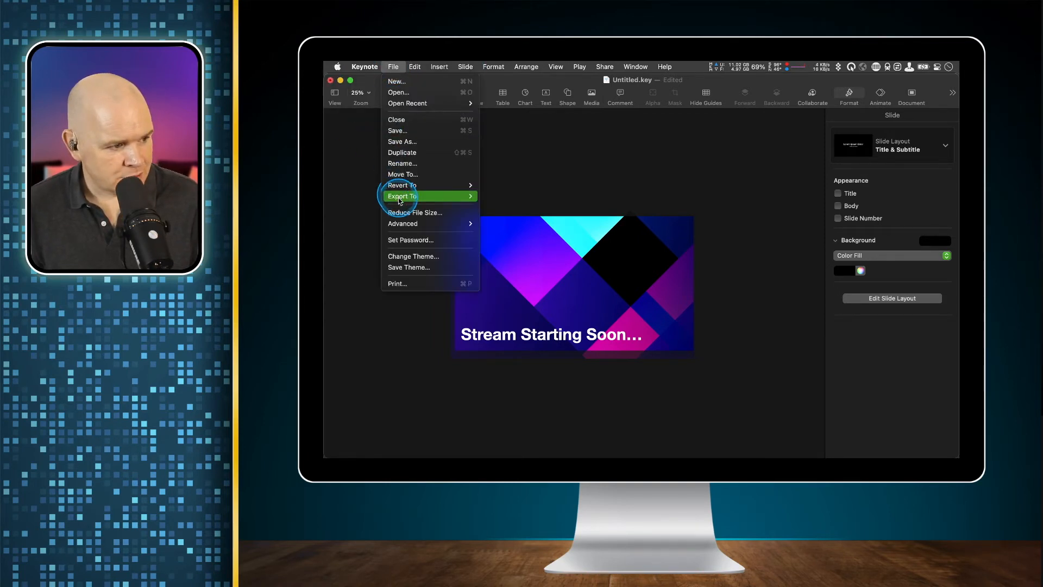
{"action": "mouse_move", "coordinate": [441, 199]}
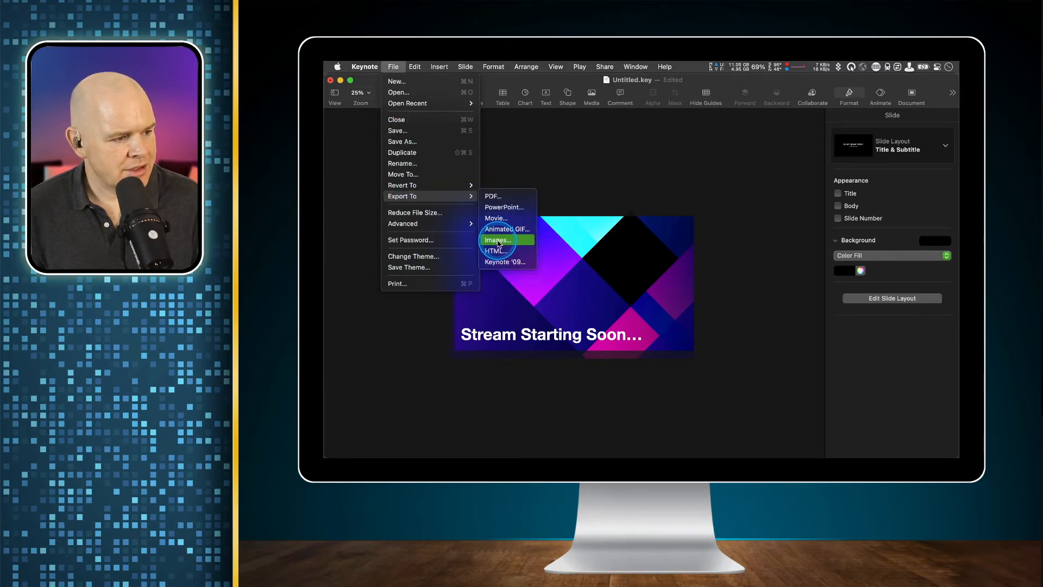
{"action": "left_click", "coordinate": [498, 240]}
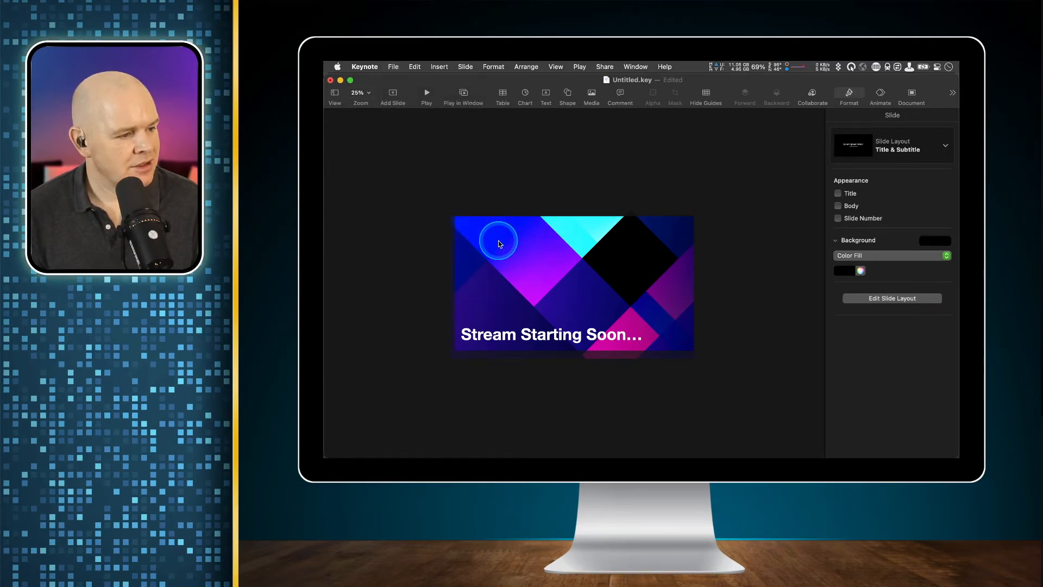
{"action": "left_click", "coordinate": [591, 203]}
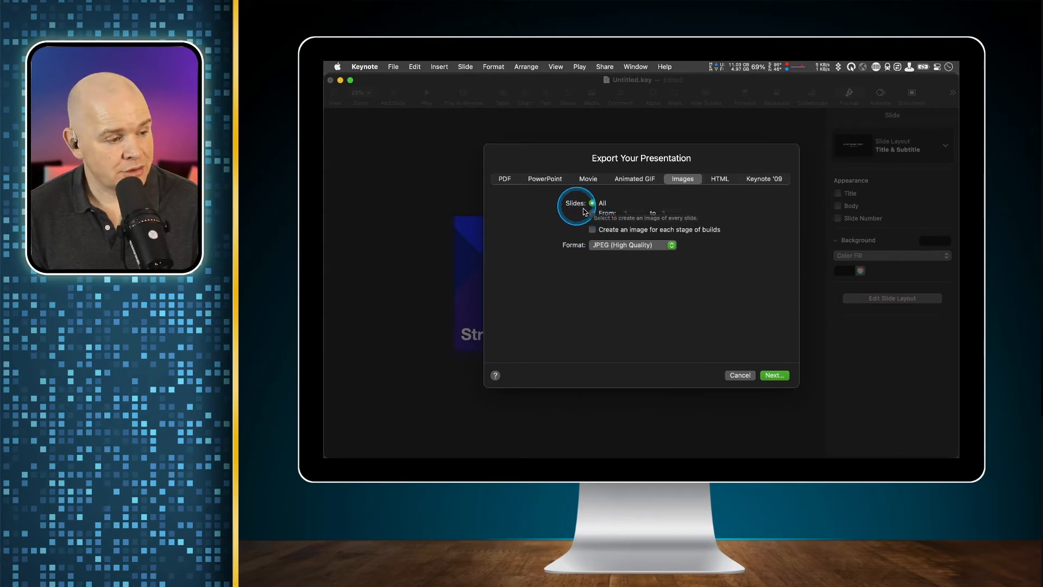
{"action": "left_click", "coordinate": [630, 246]}
{"action": "left_click", "coordinate": [627, 267]}
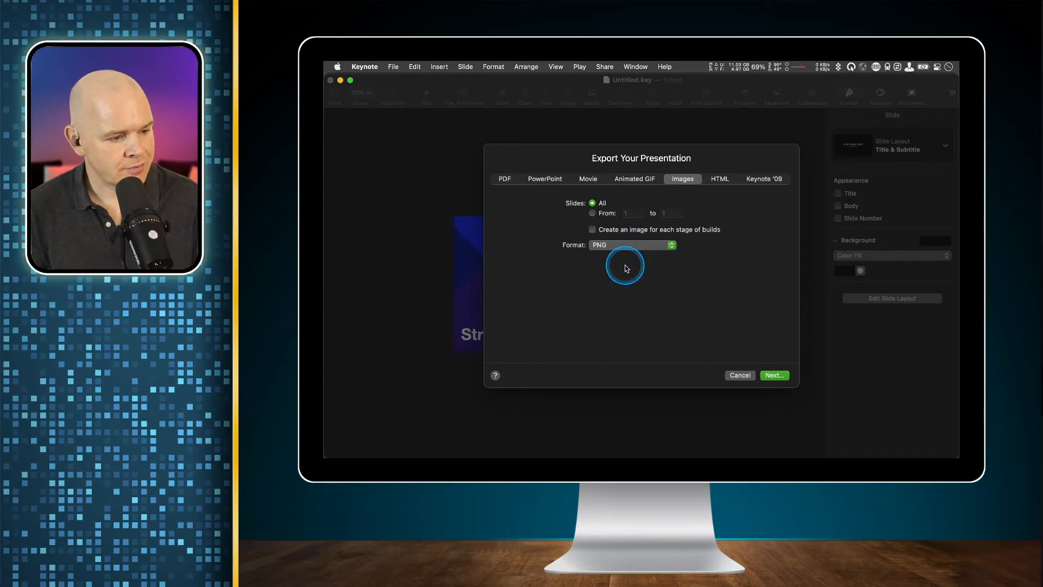
{"action": "left_click", "coordinate": [774, 375]}
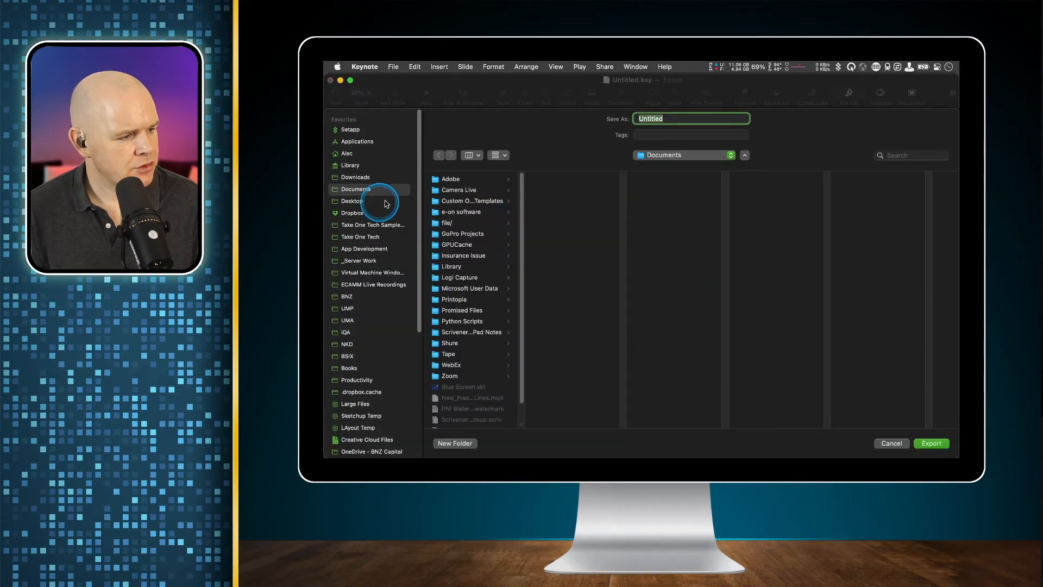
{"action": "type", "text": "Countdownm"}
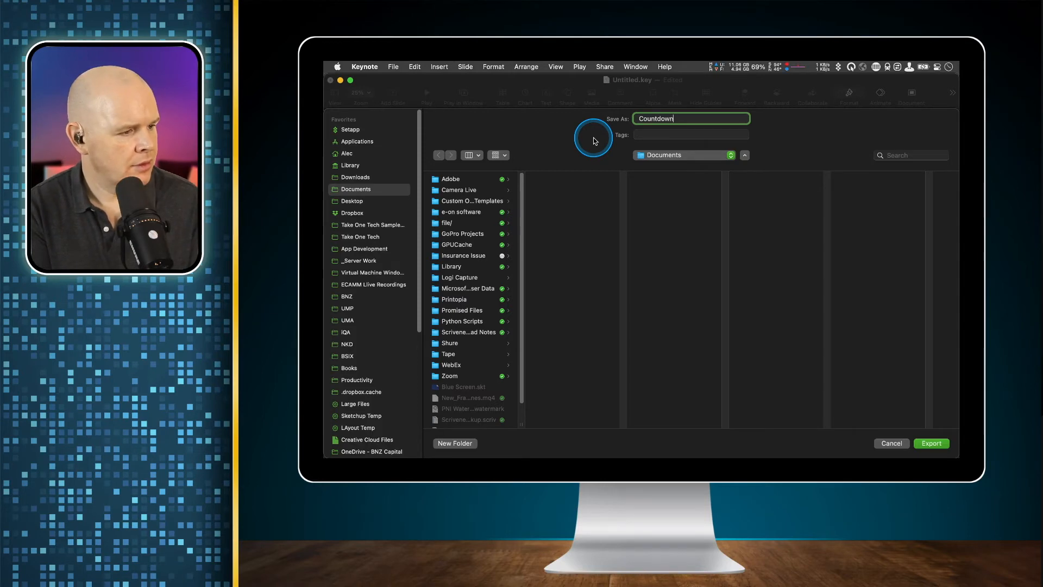
{"action": "key", "text": "Return"}
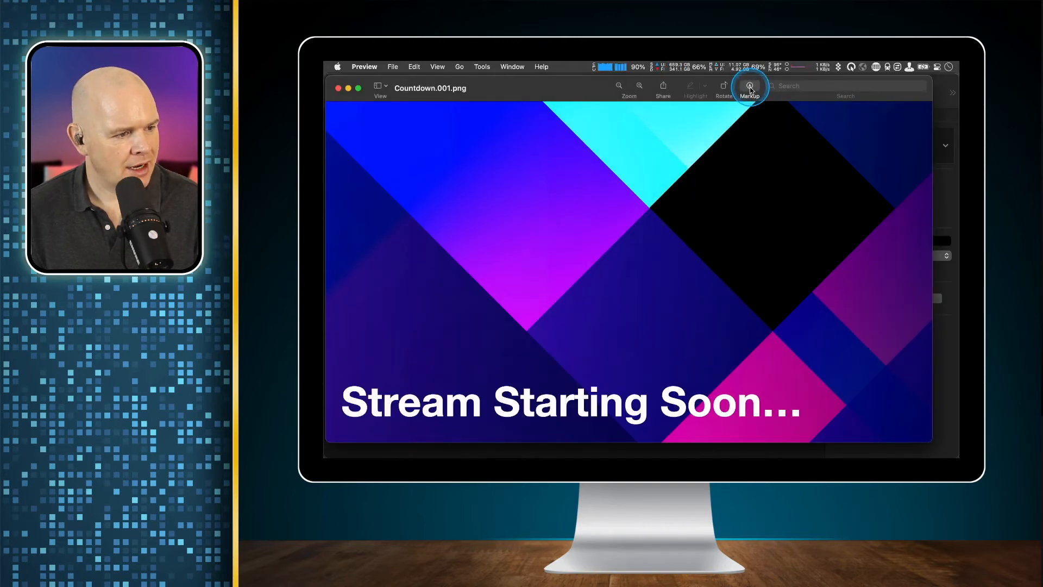
Step: In Preview, show the markup tools for Countdown.001.png and activate Instant Alpha
{"action": "left_click", "coordinate": [750, 86]}
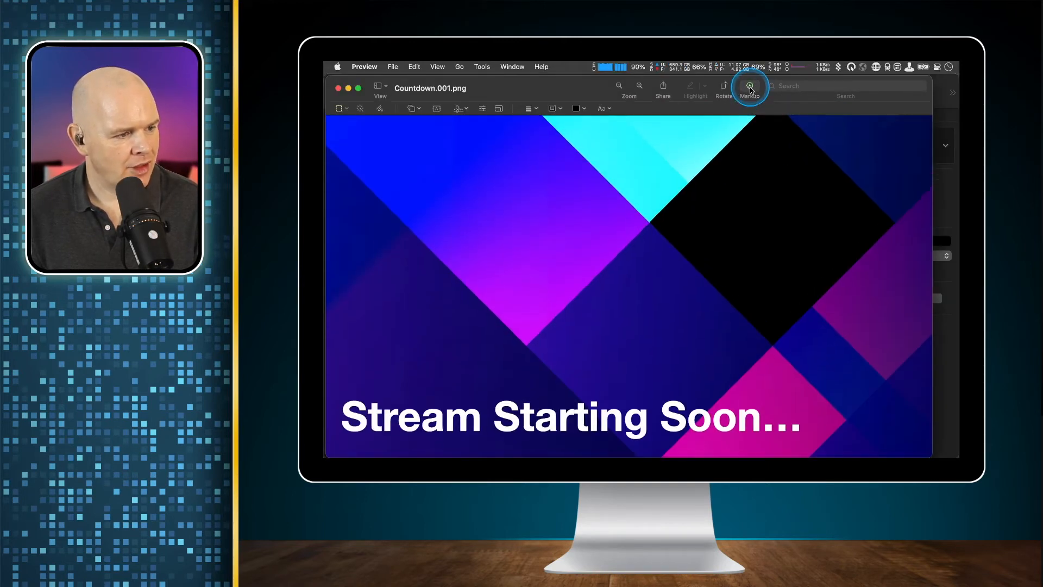
{"action": "left_click", "coordinate": [362, 109]}
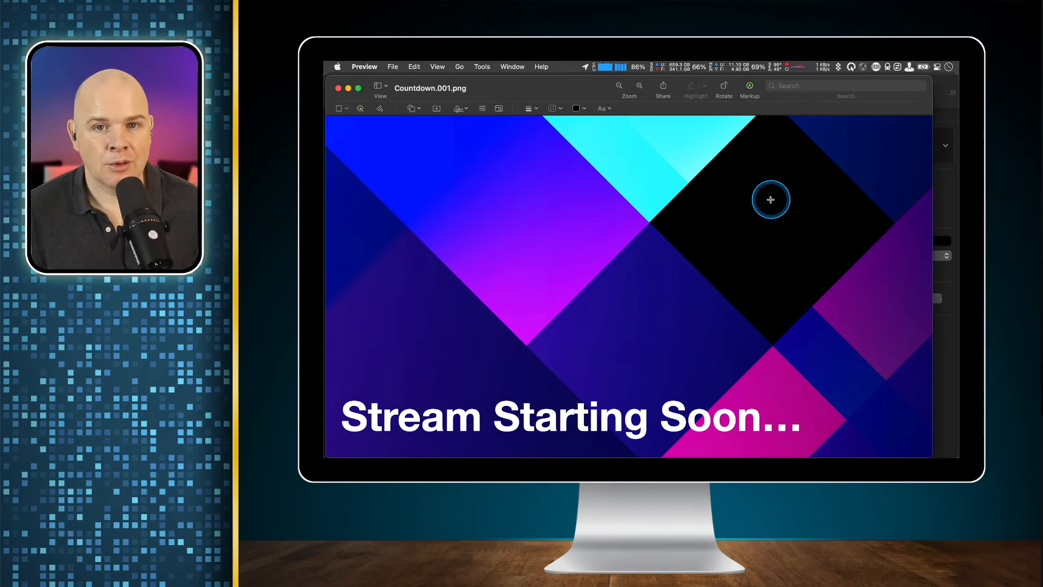
{"action": "left_click_drag", "start_coordinate": [770, 200], "coordinate": [771, 266]}
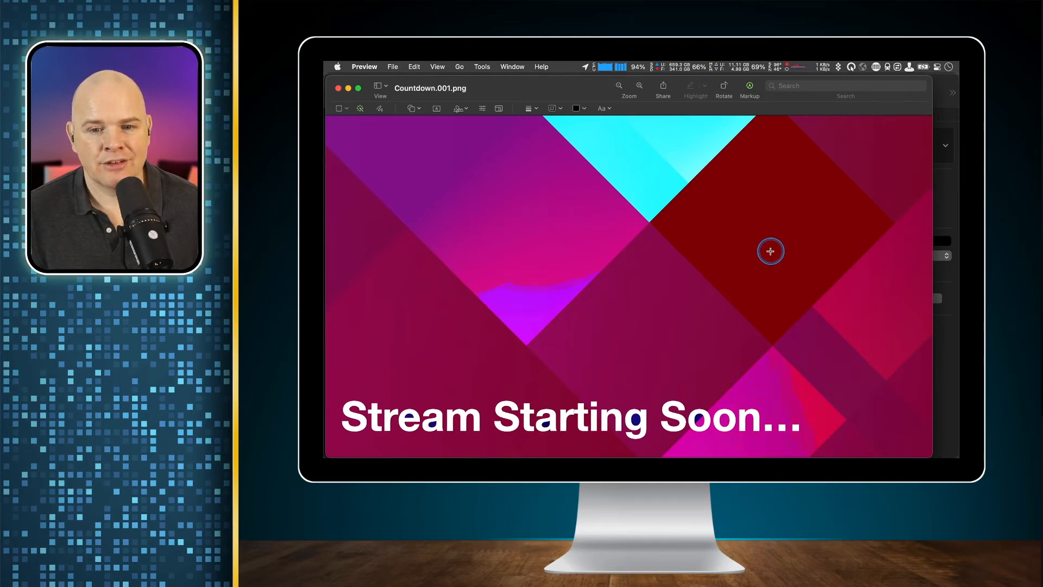
{"action": "left_click_drag", "start_coordinate": [769, 233], "coordinate": [762, 201]}
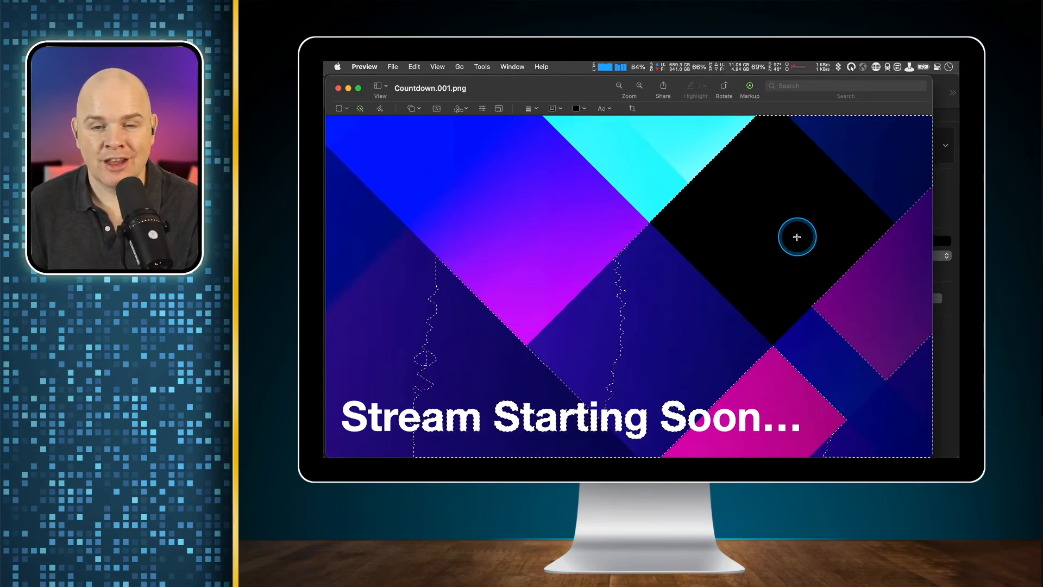
{"action": "key", "text": "Delete"}
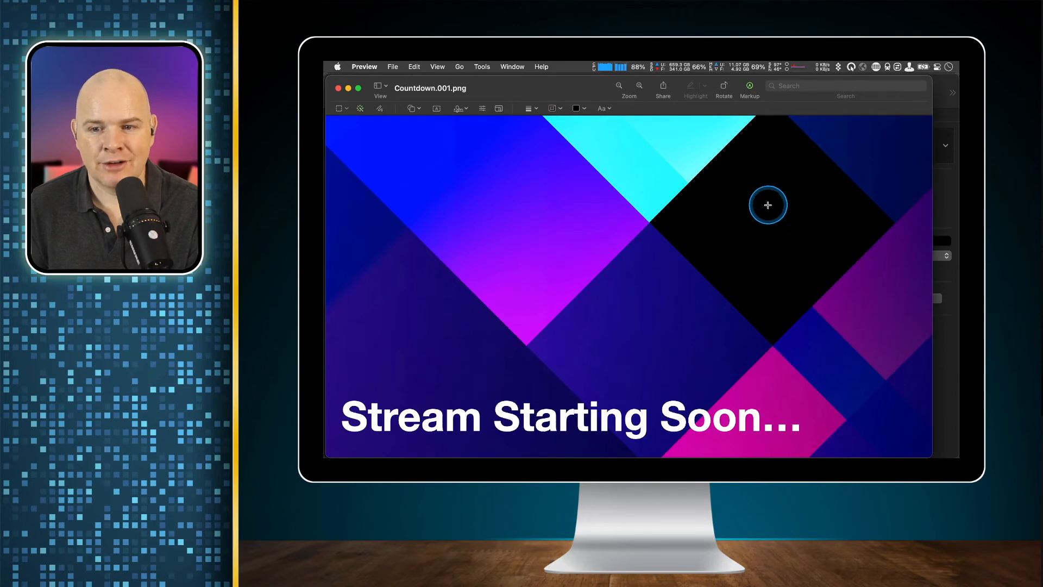
Step: Remove the black diamond from Countdown.001.png with Instant Alpha and close the image, saving the changes
{"action": "left_click_drag", "start_coordinate": [761, 196], "coordinate": [762, 198]}
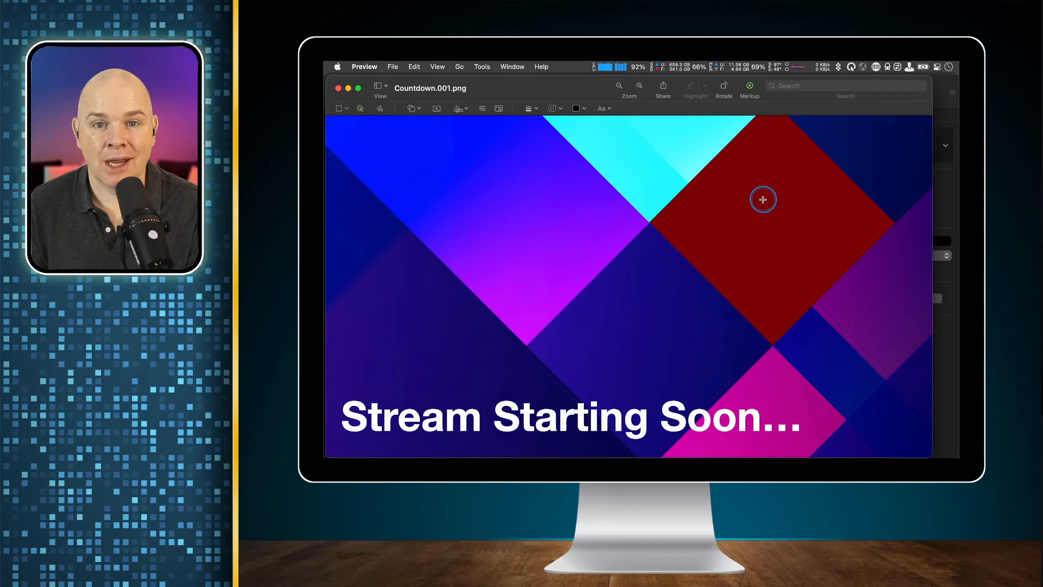
{"action": "left_click_drag", "start_coordinate": [763, 199], "coordinate": [762, 200]}
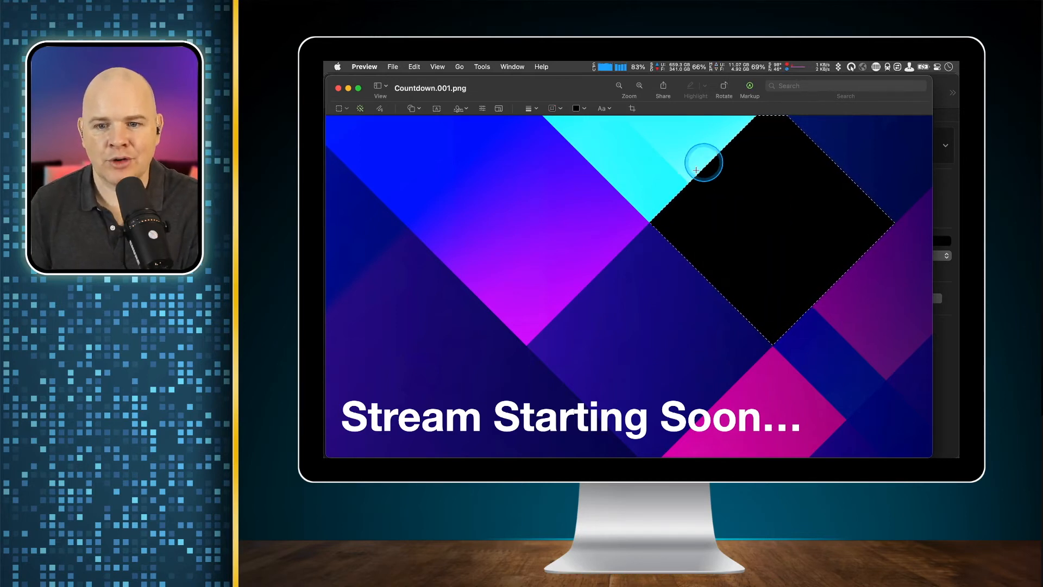
{"action": "key", "text": "Delete"}
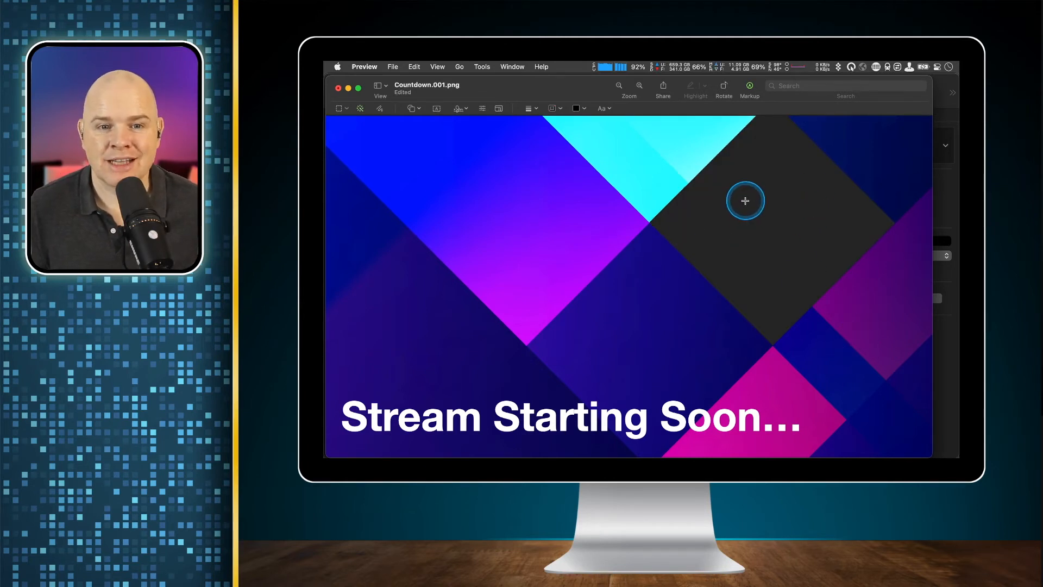
{"action": "left_click", "coordinate": [338, 88]}
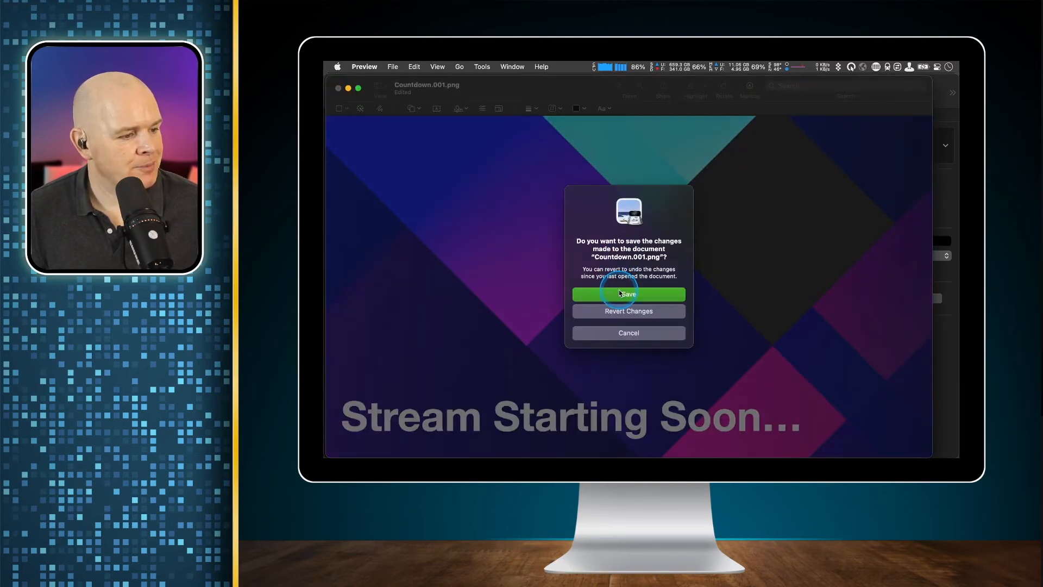
{"action": "key", "text": "Escape"}
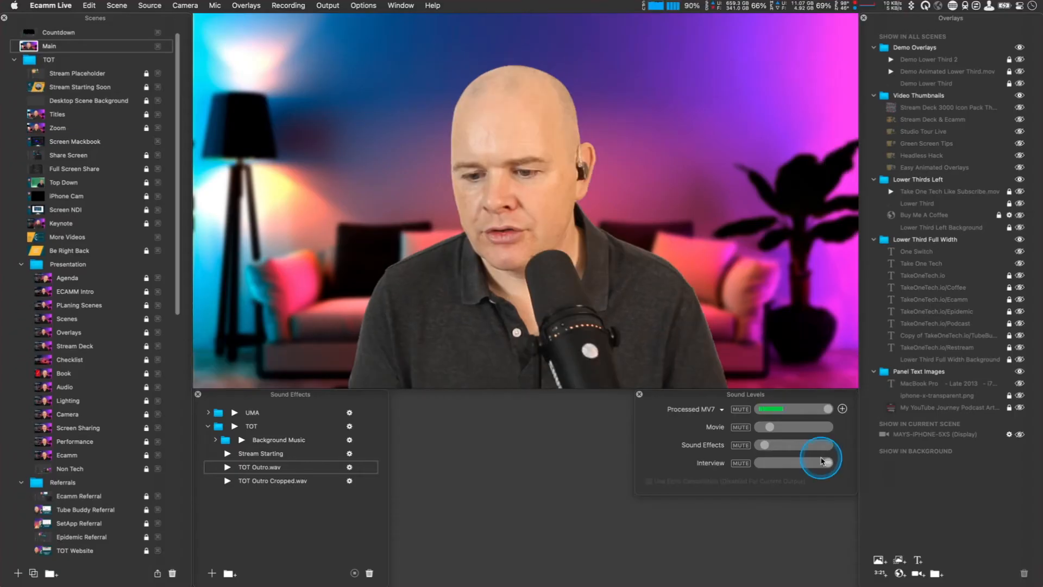
Step: In Ecamm Live, open the Countdown scene and add a Canon EOS 60D camera overlay in its upper-right area
{"action": "mouse_move", "coordinate": [777, 243]}
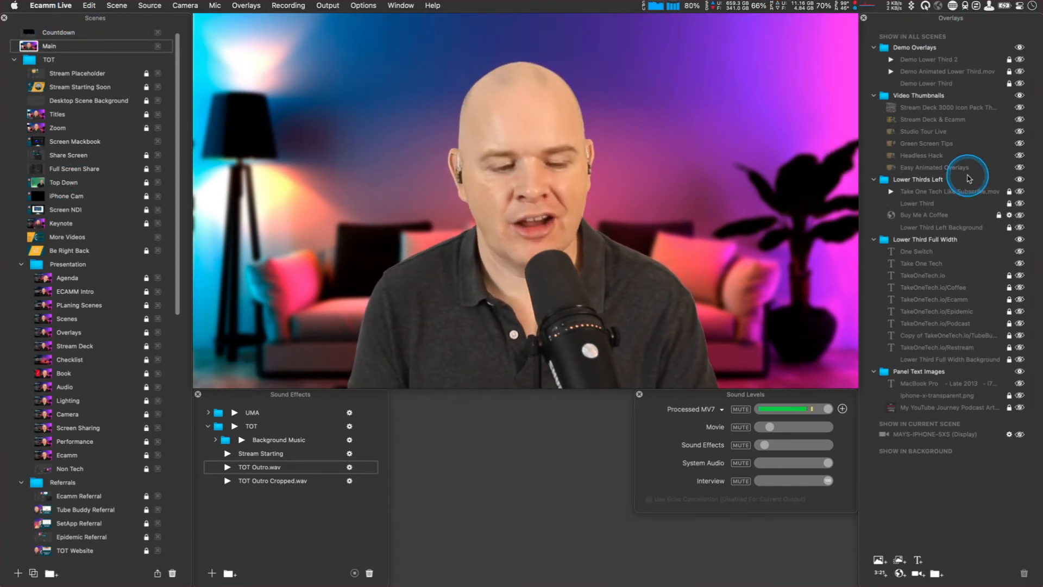
{"action": "left_click", "coordinate": [31, 35]}
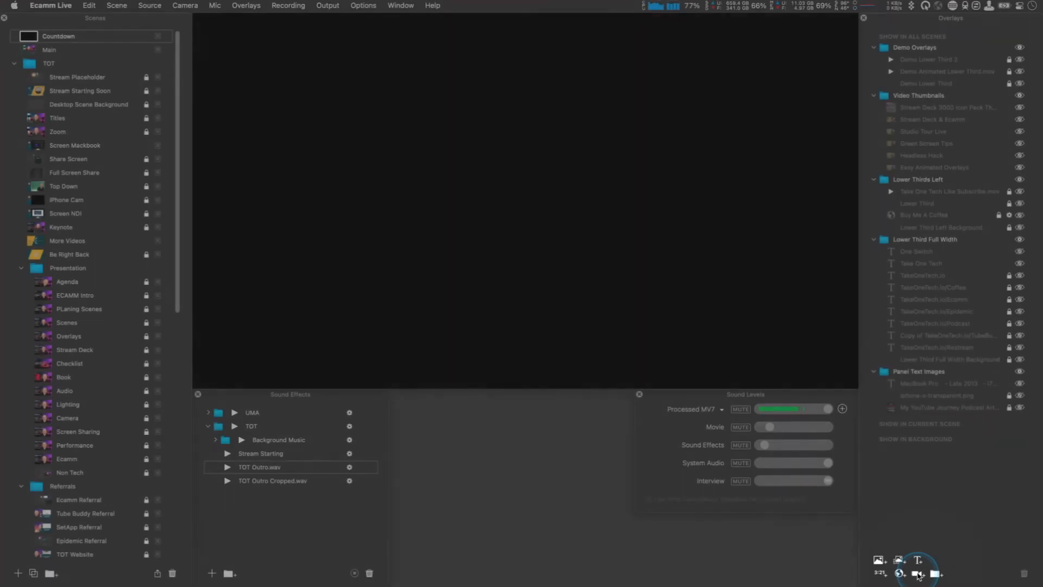
{"action": "left_click", "coordinate": [917, 574]}
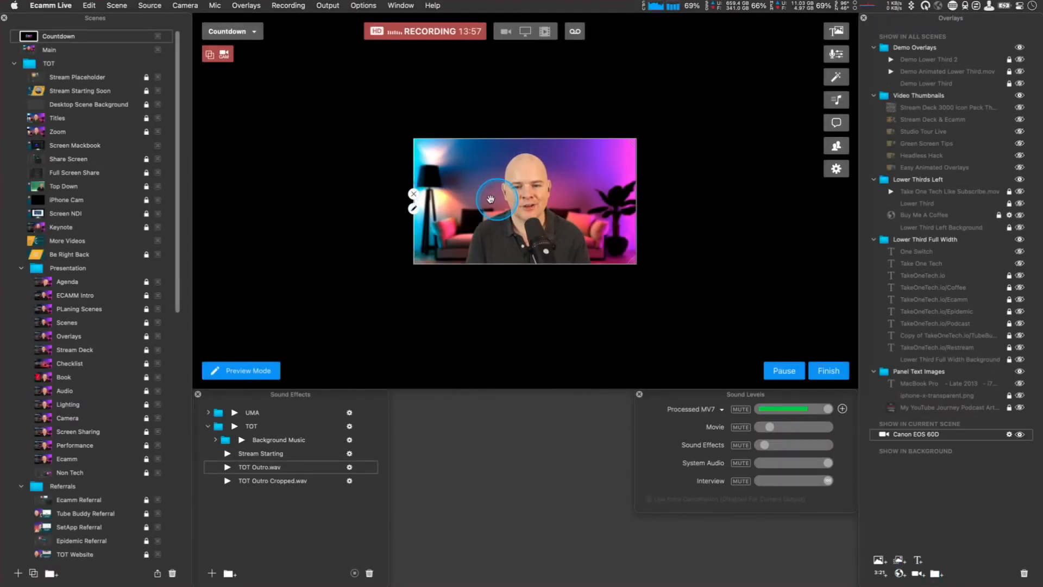
{"action": "left_click_drag", "start_coordinate": [490, 199], "coordinate": [632, 135]}
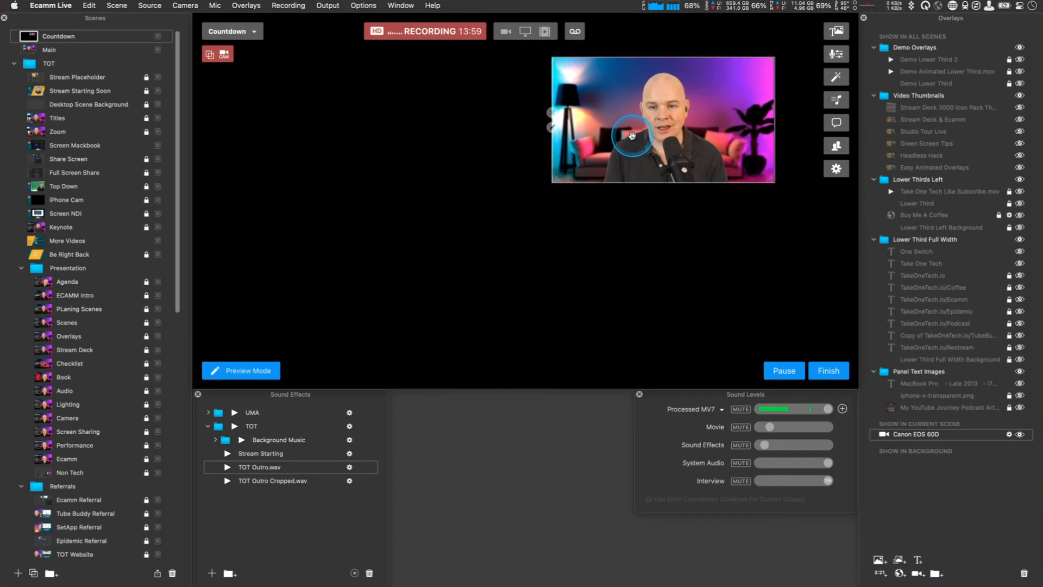
Step: Set the camera overlay's aspect to Square and enlarge it slightly near the scene's upper-right corner
{"action": "left_click", "coordinate": [551, 129]}
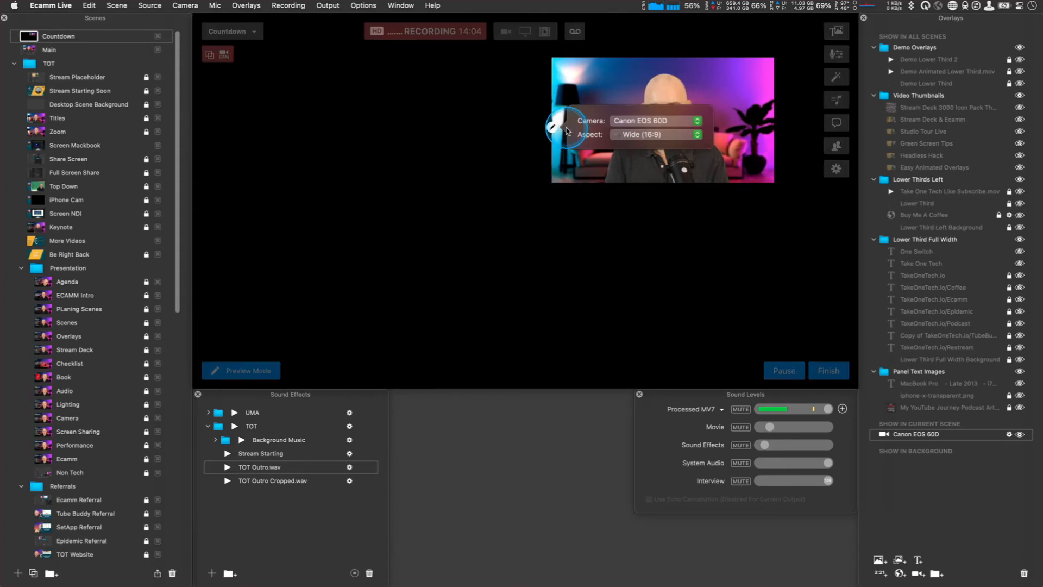
{"action": "left_click", "coordinate": [698, 135]}
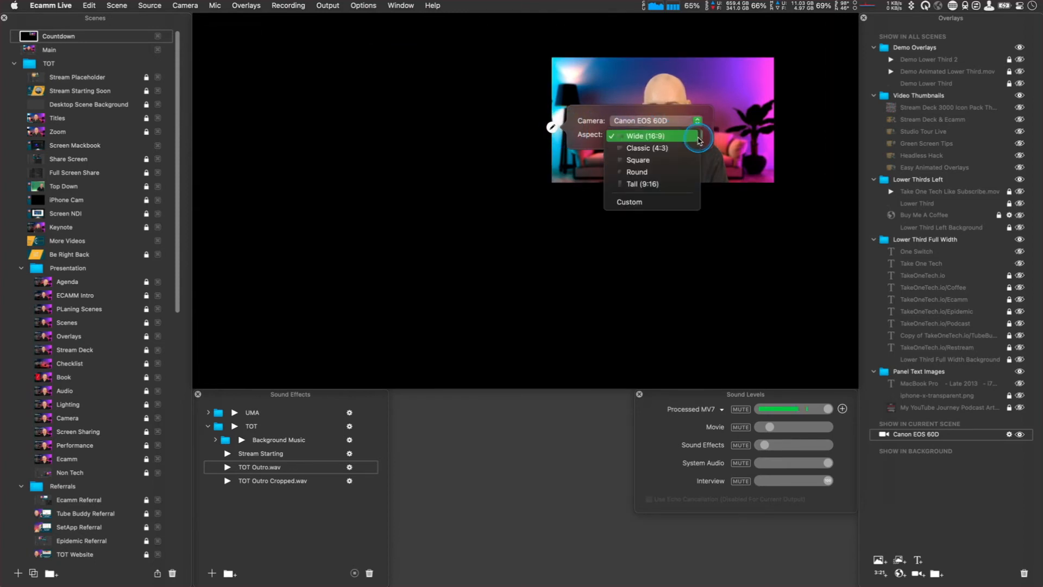
{"action": "left_click", "coordinate": [667, 162]}
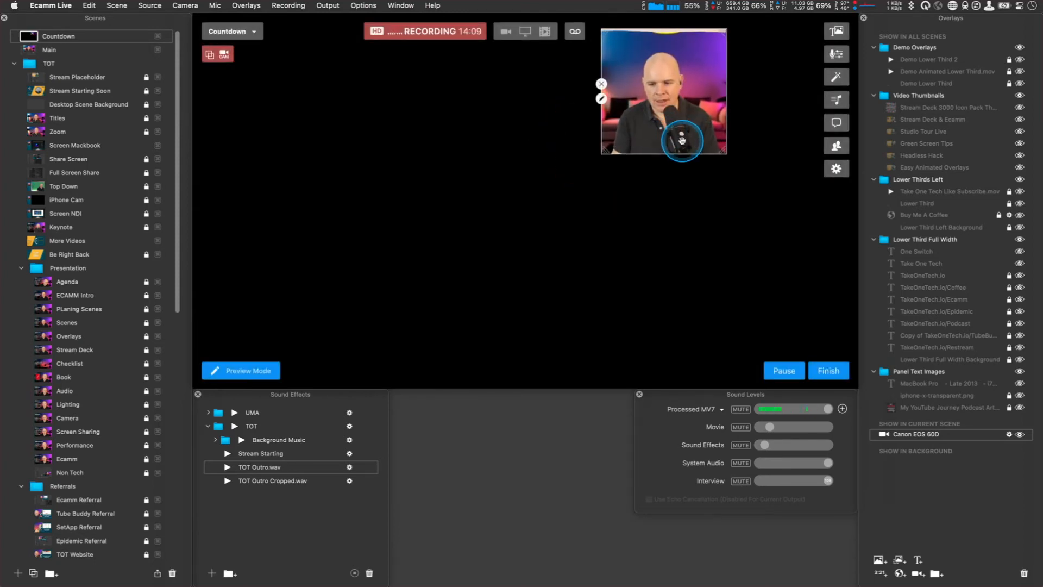
{"action": "left_click_drag", "start_coordinate": [699, 140], "coordinate": [740, 110]}
{"action": "left_click_drag", "start_coordinate": [777, 138], "coordinate": [771, 164]}
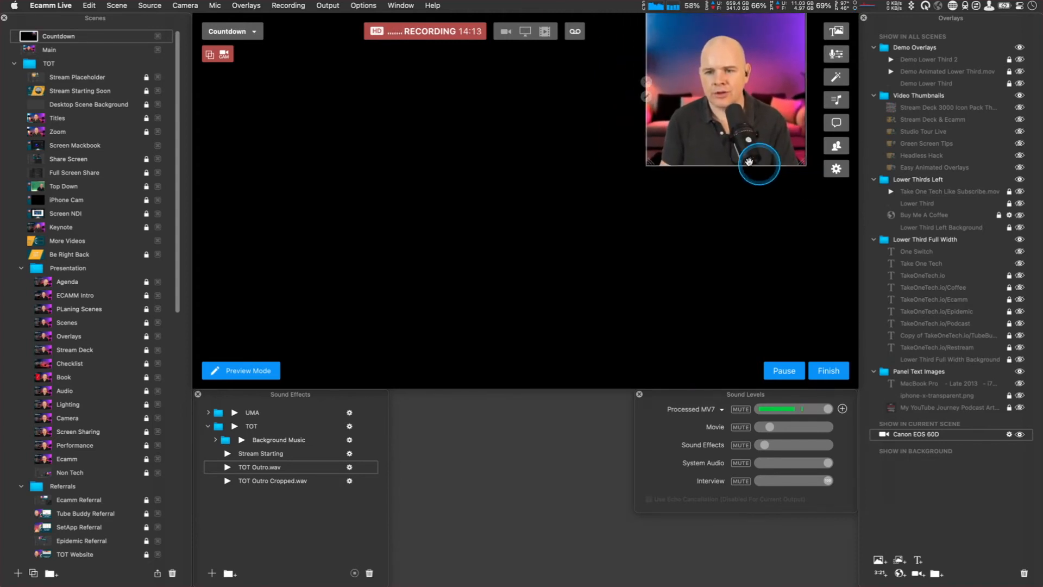
{"action": "left_click_drag", "start_coordinate": [683, 137], "coordinate": [695, 158]}
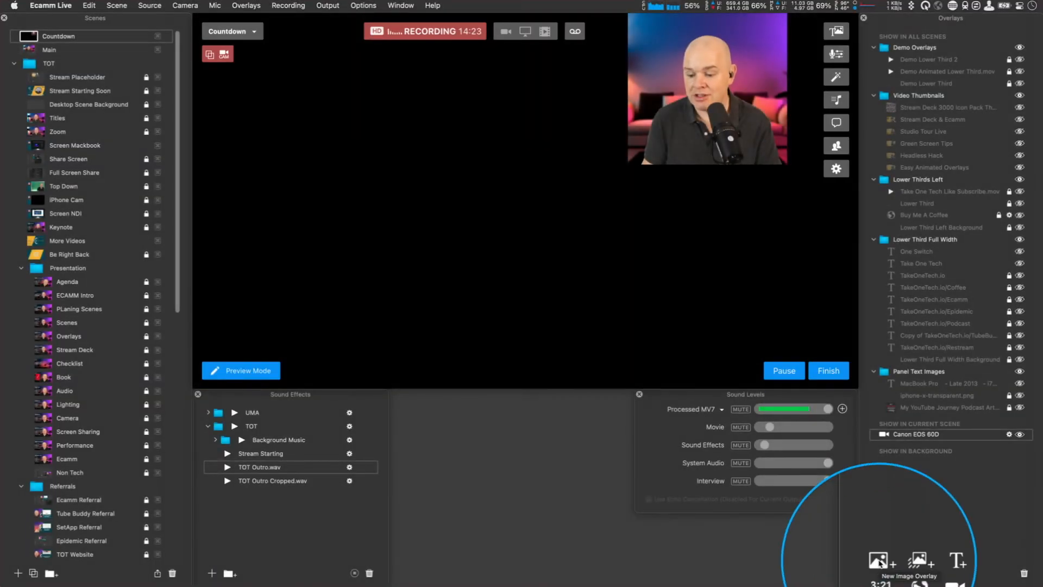
Step: Add Countdown.001.png from the Countdown folder to the scene as an image overlay
{"action": "left_click", "coordinate": [878, 562]}
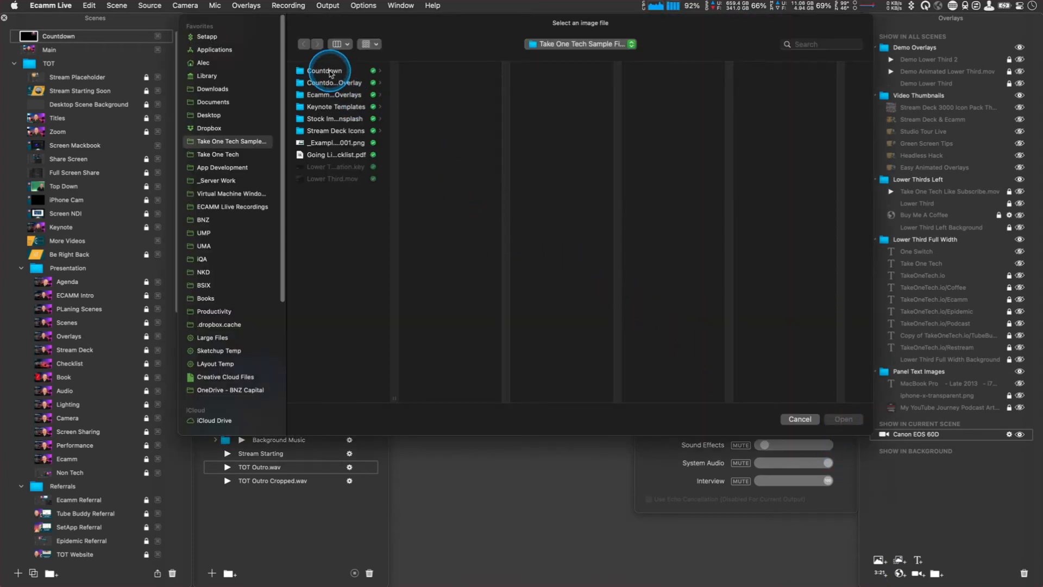
{"action": "left_click", "coordinate": [330, 72]}
{"action": "left_click", "coordinate": [431, 70]}
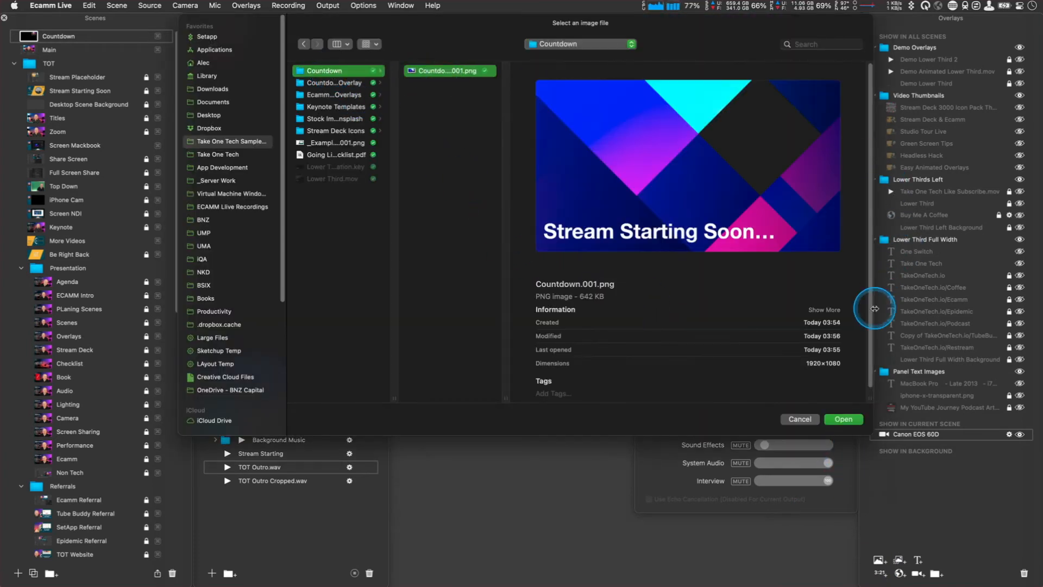
{"action": "left_click", "coordinate": [846, 419]}
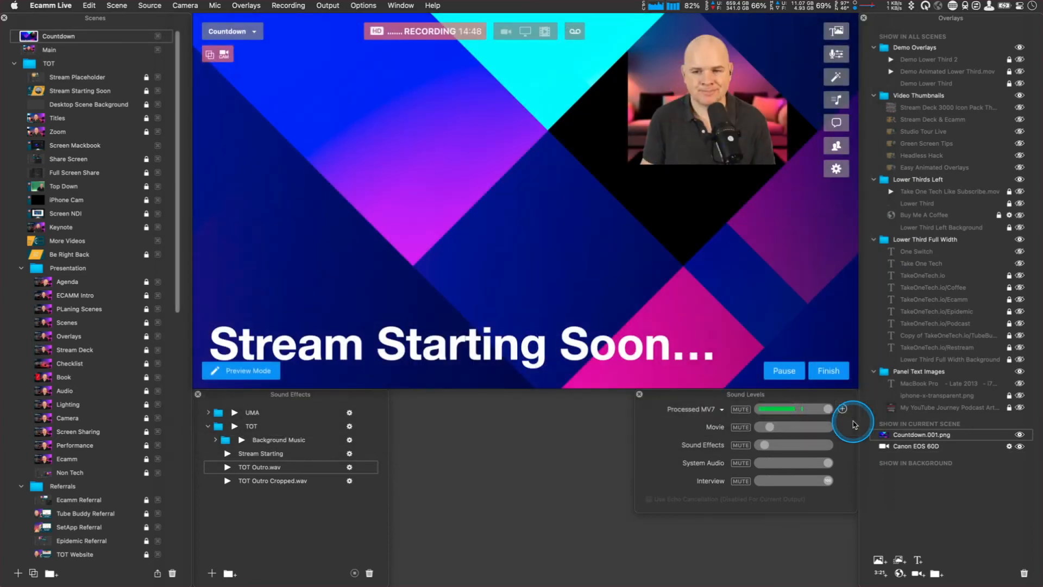
Step: Reposition and enlarge the camera overlay so that it fills the diamond-shaped cutout of the image
{"action": "left_click", "coordinate": [700, 80]}
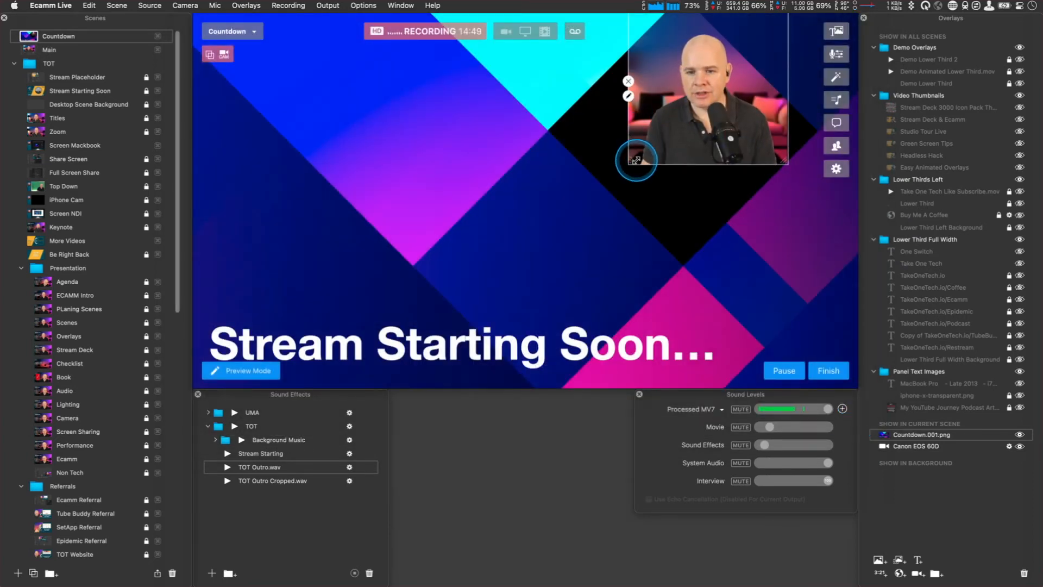
{"action": "left_click_drag", "start_coordinate": [648, 151], "coordinate": [680, 148]}
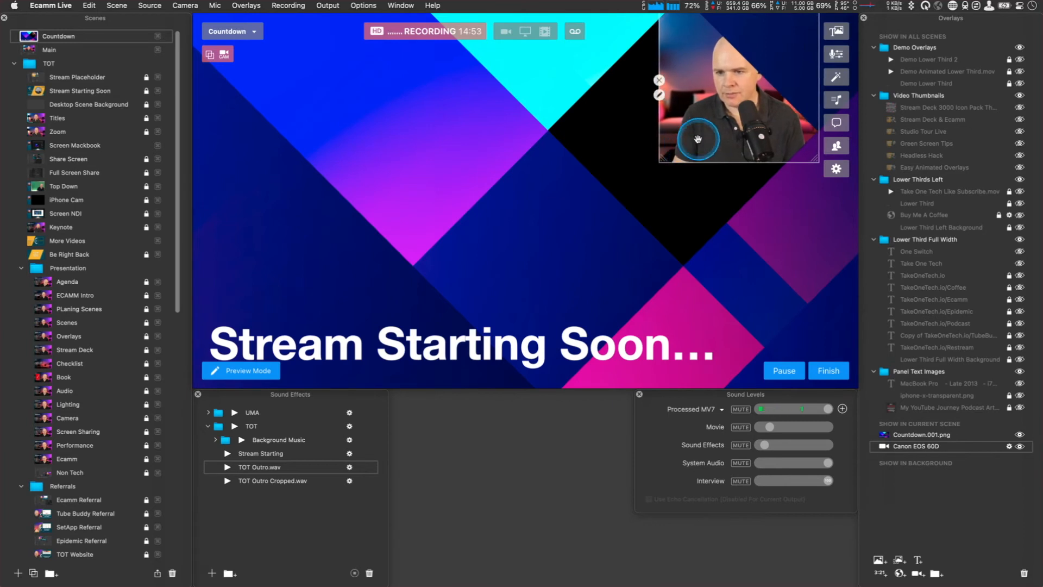
{"action": "left_click_drag", "start_coordinate": [664, 156], "coordinate": [552, 204]}
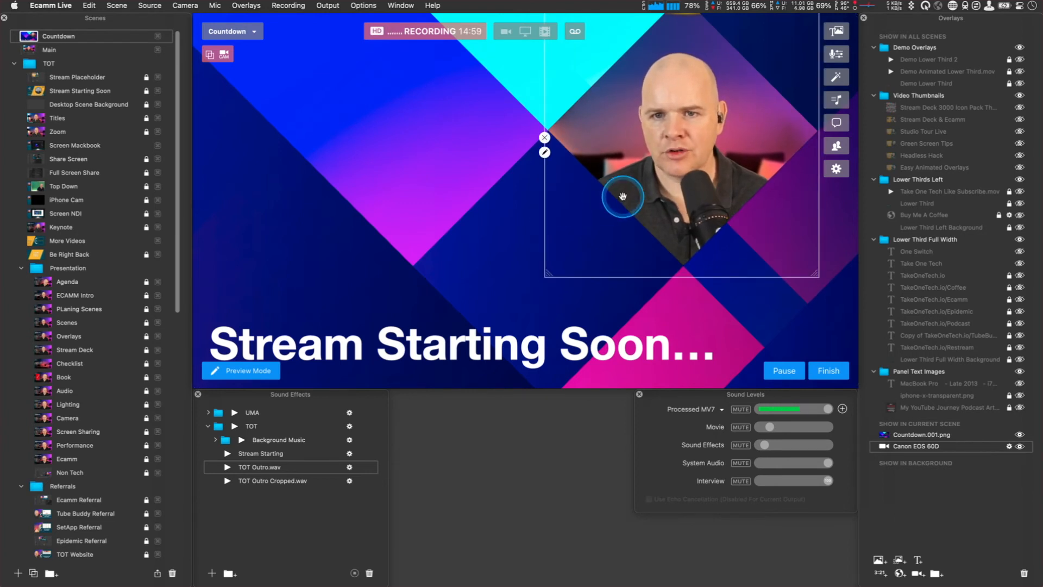
{"action": "left_click_drag", "start_coordinate": [687, 191], "coordinate": [685, 189]}
{"action": "left_click", "coordinate": [478, 291]}
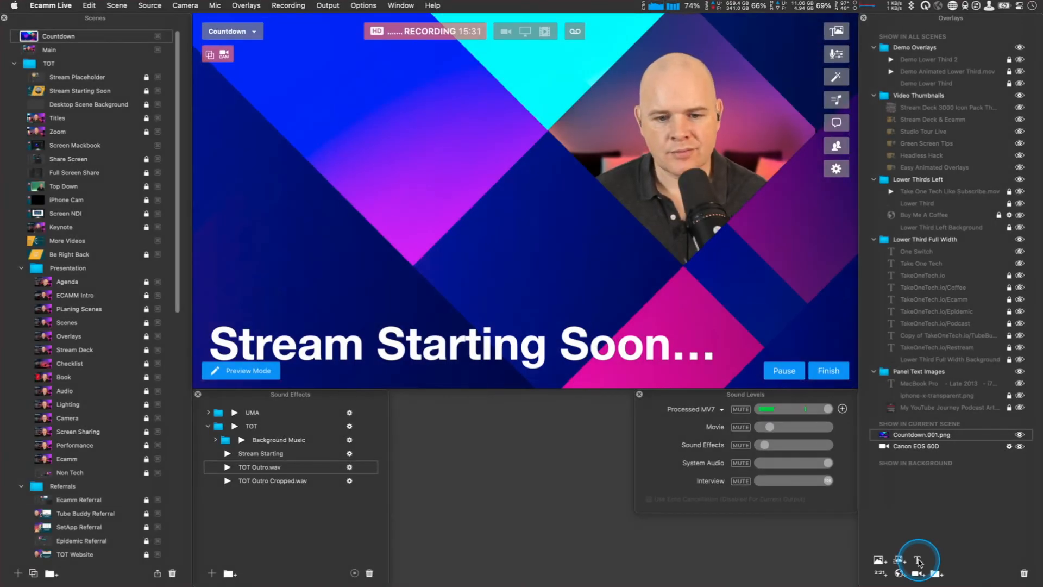
Step: Add the text overlay "Our Stream Title" and align it on the left above "Stream Starting Soon..."
{"action": "left_click", "coordinate": [918, 561]}
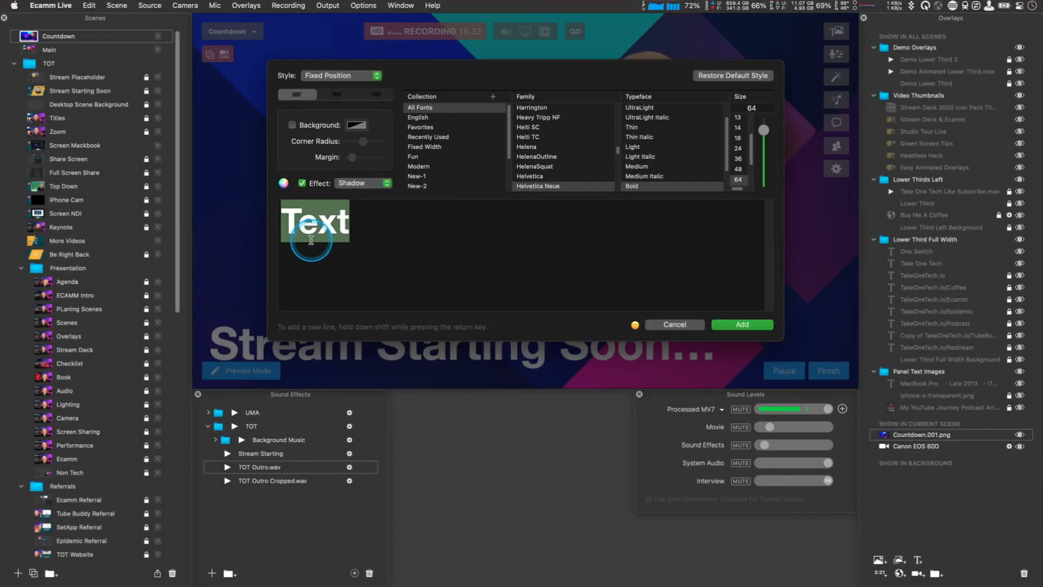
{"action": "type", "text": "Our Stre"}
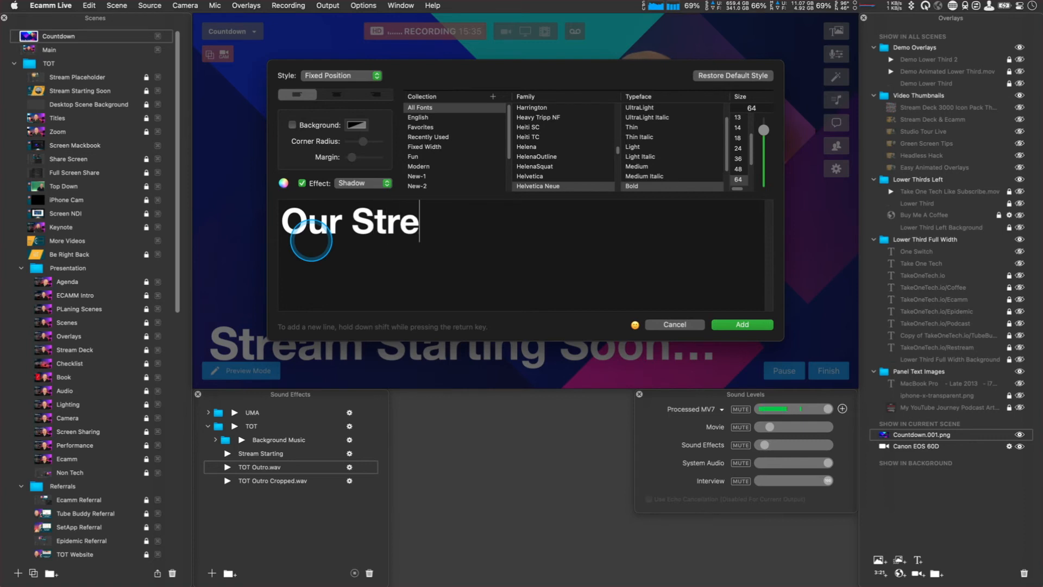
{"action": "type", "text": "am Title"}
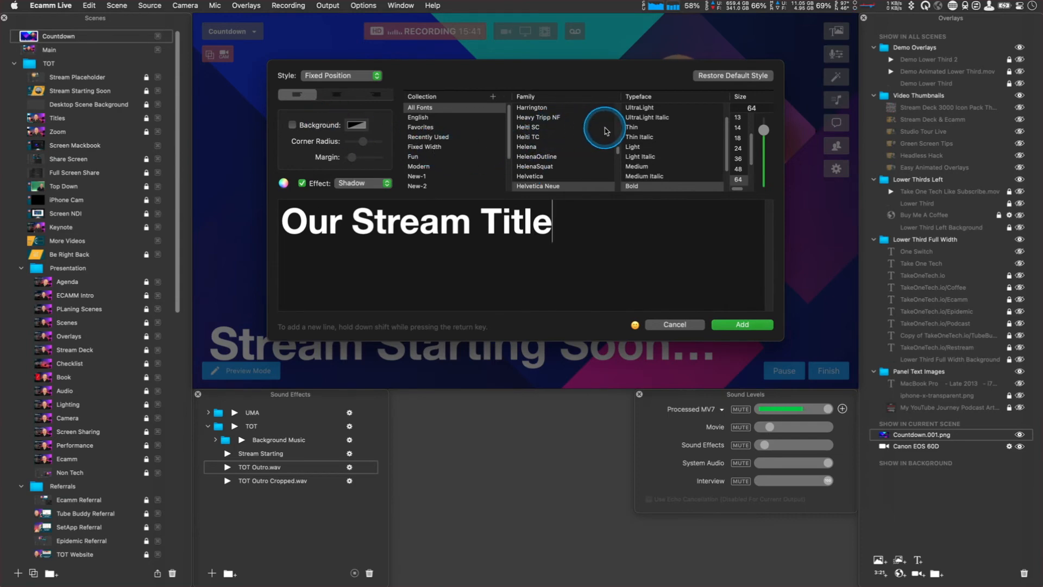
{"action": "left_click", "coordinate": [743, 324]}
{"action": "left_click", "coordinate": [516, 264]}
{"action": "left_click_drag", "start_coordinate": [517, 264], "coordinate": [339, 267]}
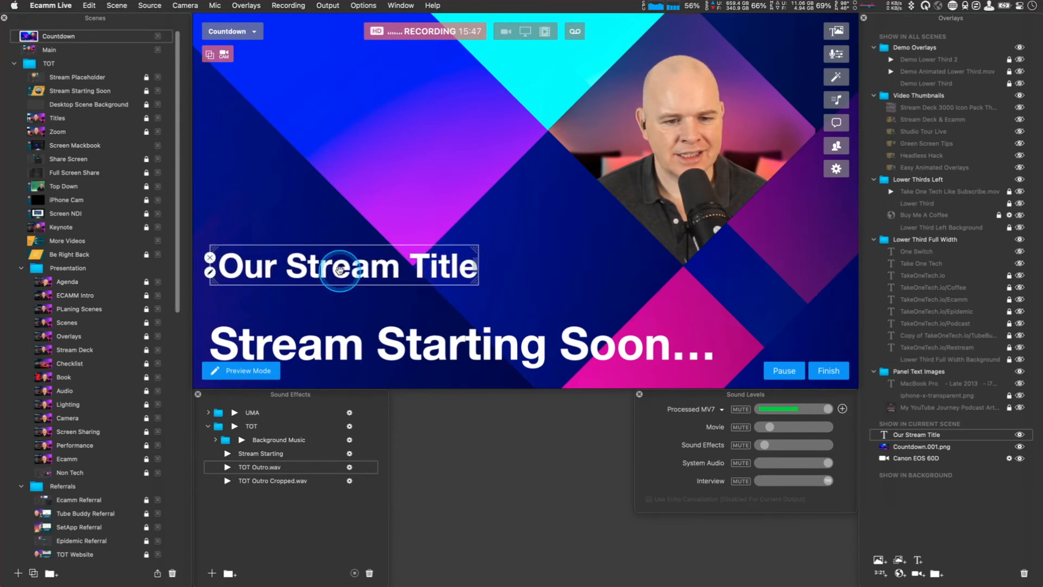
Step: Try different sizes for the "Our Stream Title" overlay and leave it clearly enlarged
{"action": "scroll", "coordinate": [402, 255], "scroll_direction": "up", "scroll_amount": 10}
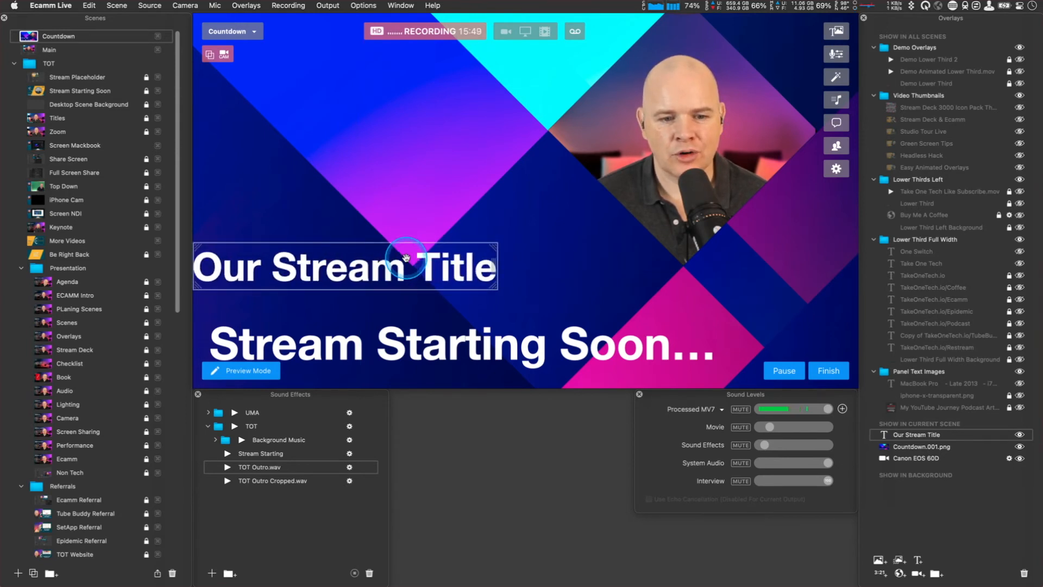
{"action": "scroll", "coordinate": [408, 256], "scroll_direction": "up", "scroll_amount": 6}
{"action": "scroll", "coordinate": [417, 254], "scroll_direction": "down", "scroll_amount": 15}
{"action": "scroll", "coordinate": [414, 261], "scroll_direction": "up", "scroll_amount": 8}
{"action": "scroll", "coordinate": [414, 261], "scroll_direction": "down", "scroll_amount": 8}
{"action": "scroll", "coordinate": [413, 261], "scroll_direction": "up", "scroll_amount": 12}
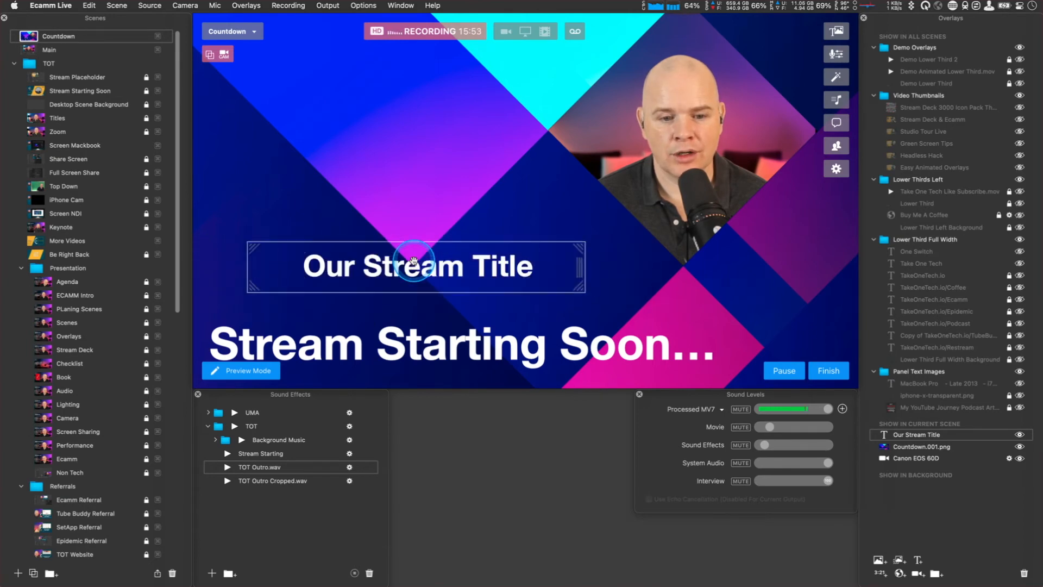
{"action": "scroll", "coordinate": [414, 261], "scroll_direction": "down", "scroll_amount": 2}
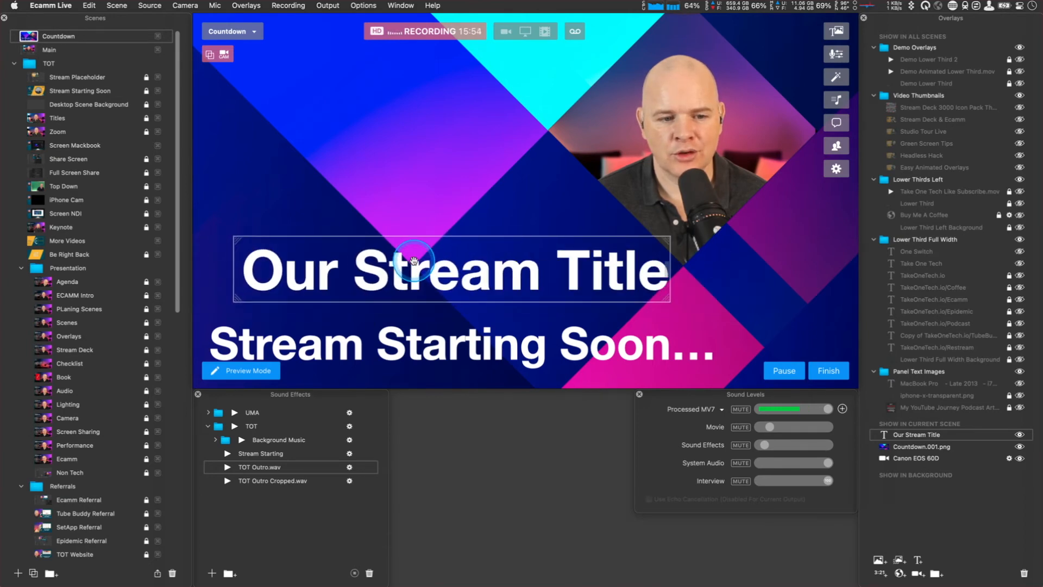
Step: Move the "Our Stream Title" overlay up to the middle of the scene, level with the presenter's microphone
{"action": "double_click", "coordinate": [228, 272]}
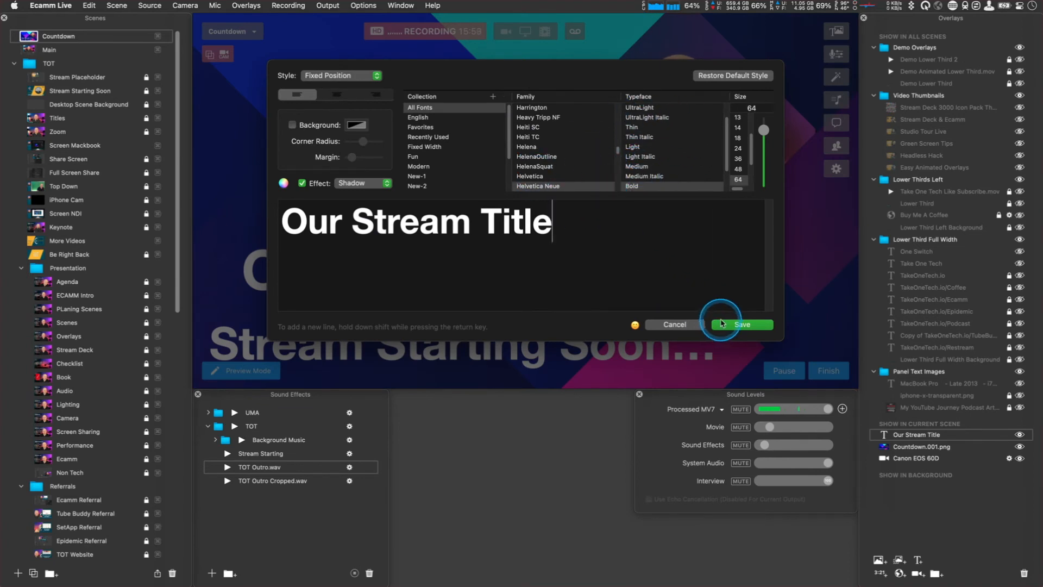
{"action": "left_click", "coordinate": [738, 324]}
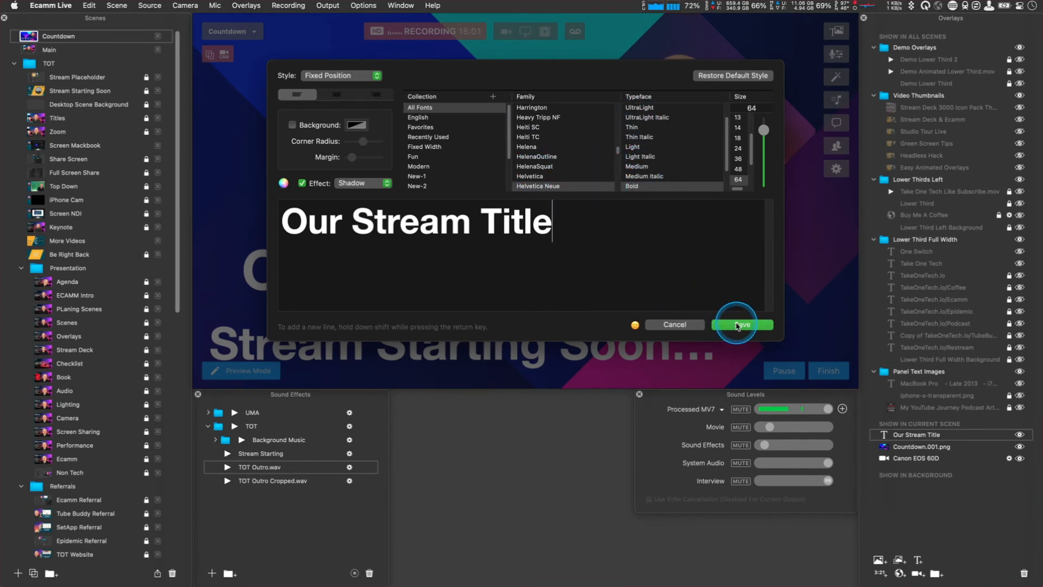
{"action": "left_click", "coordinate": [397, 264]}
{"action": "left_click_drag", "start_coordinate": [397, 264], "coordinate": [388, 191]}
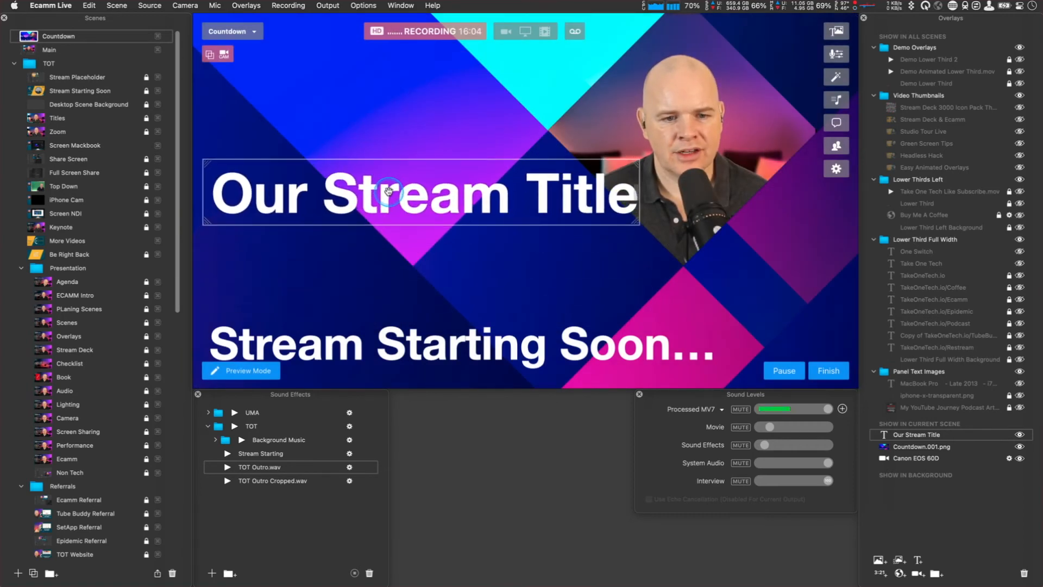
{"action": "double_click", "coordinate": [518, 194]}
{"action": "left_click", "coordinate": [482, 223]}
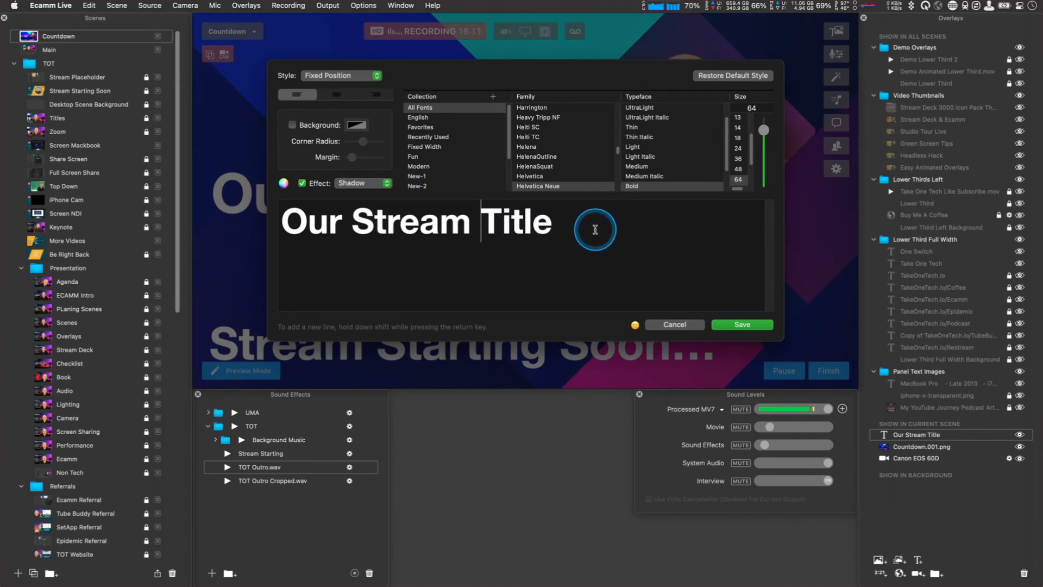
{"action": "left_click", "coordinate": [742, 325]}
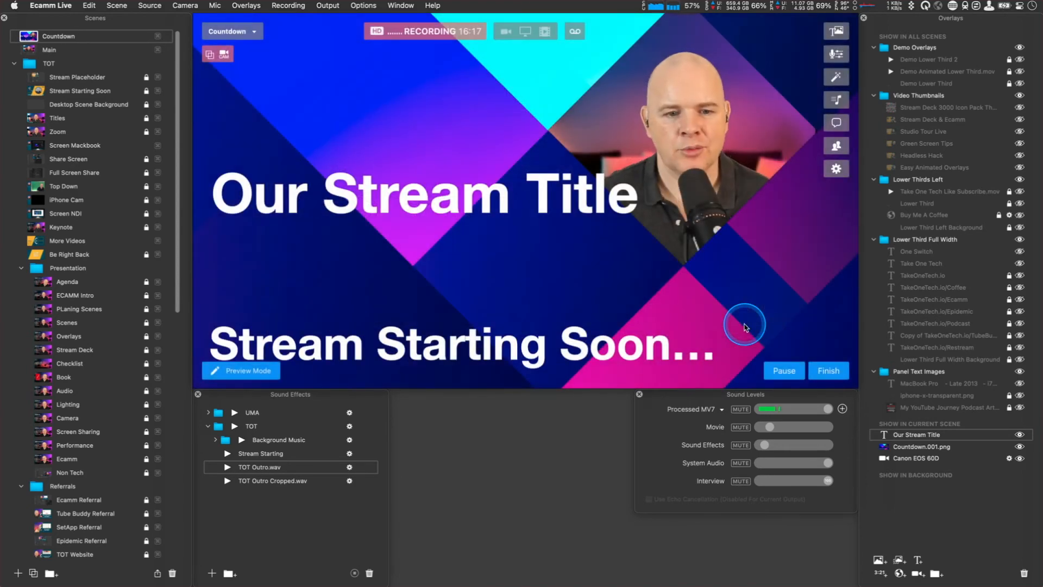
Step: Break the "Our Stream Title" overlay text into three lines, one word per line, and save it
{"action": "left_click", "coordinate": [505, 193]}
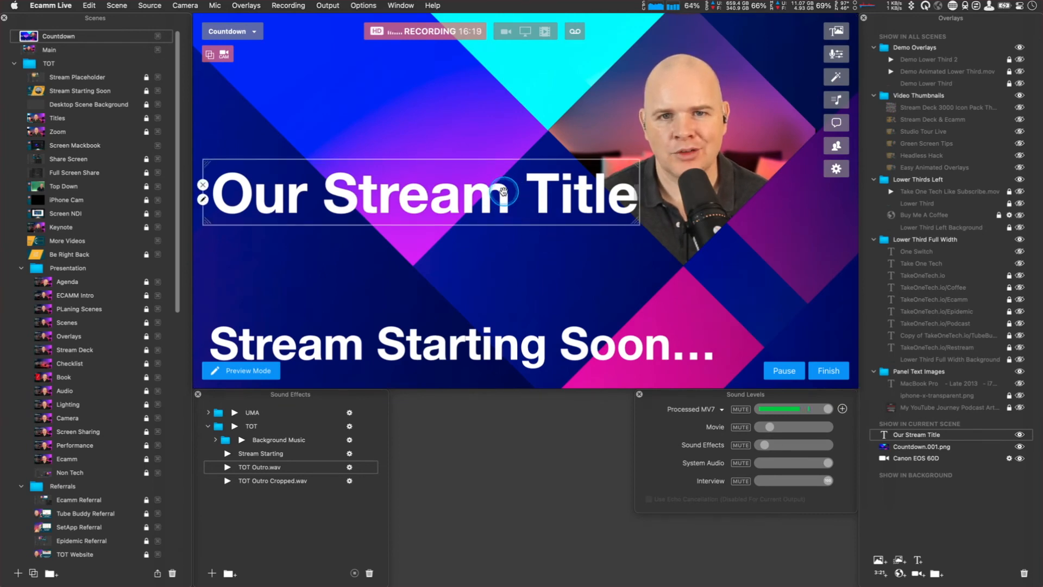
{"action": "double_click", "coordinate": [505, 192]}
{"action": "left_click", "coordinate": [482, 223]}
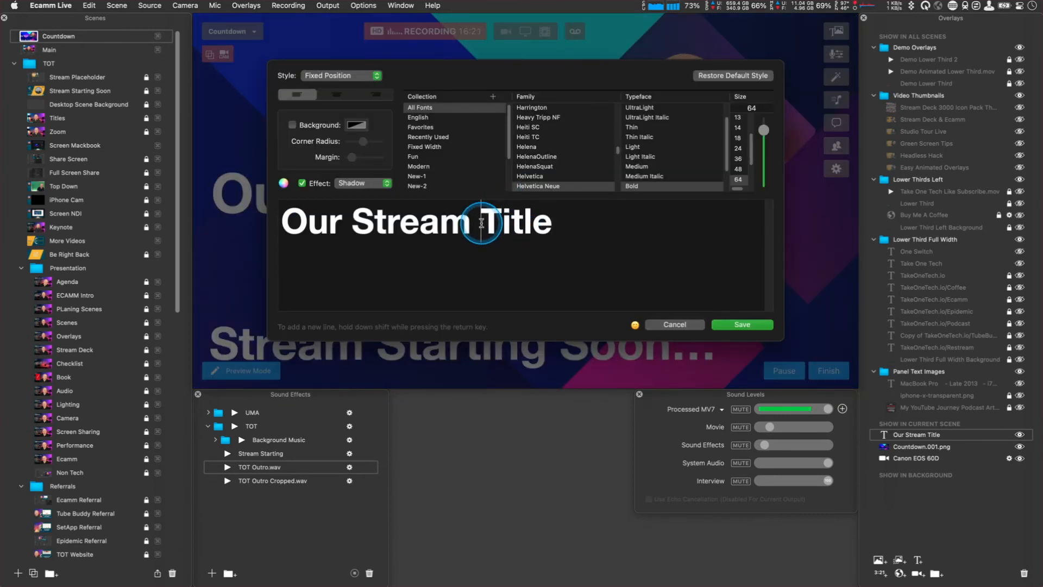
{"action": "key", "text": "shift+Return"}
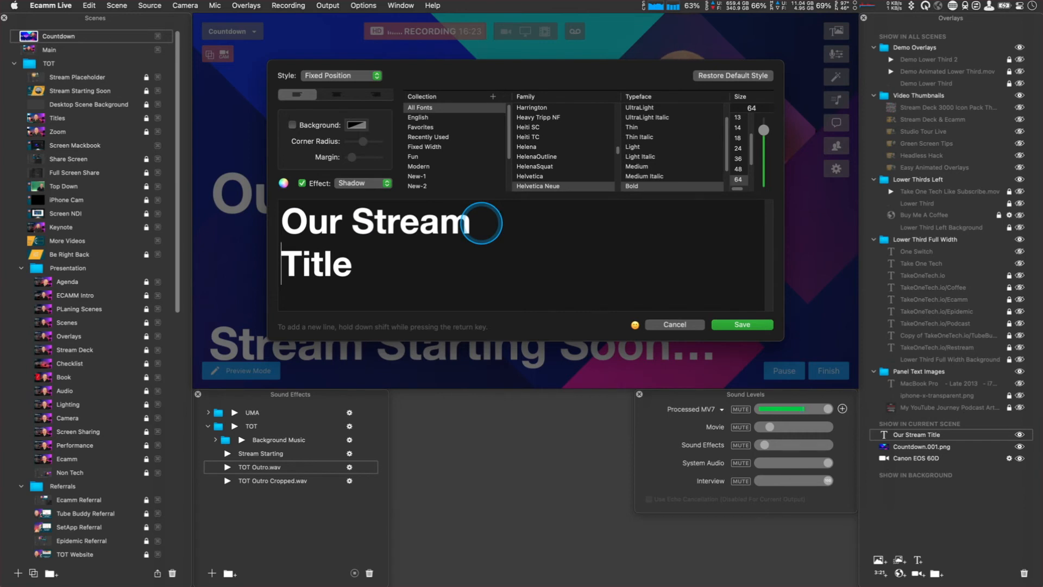
{"action": "left_click", "coordinate": [353, 221]}
{"action": "key", "text": "shift+Return"}
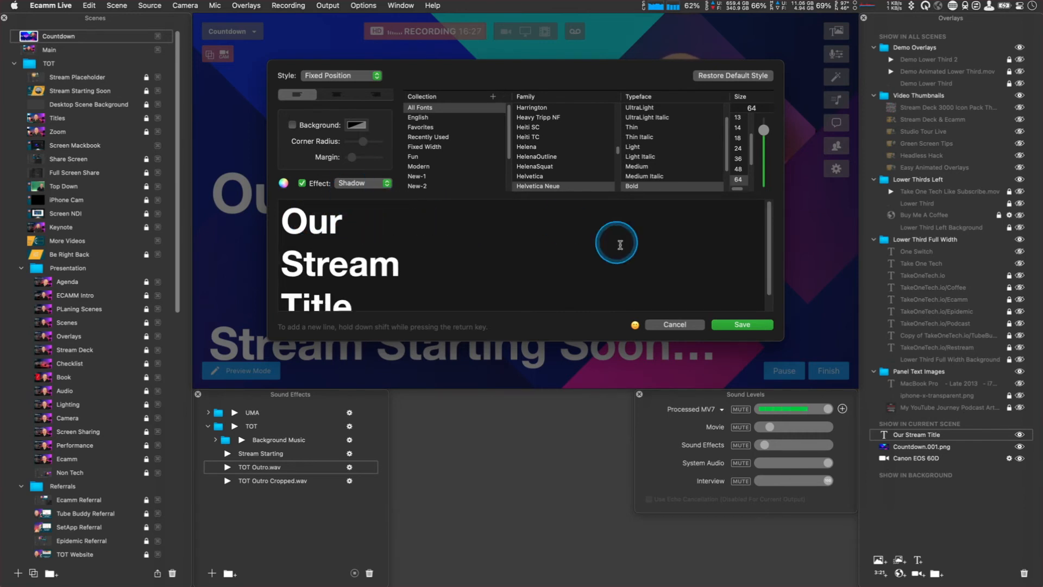
{"action": "left_click", "coordinate": [726, 328]}
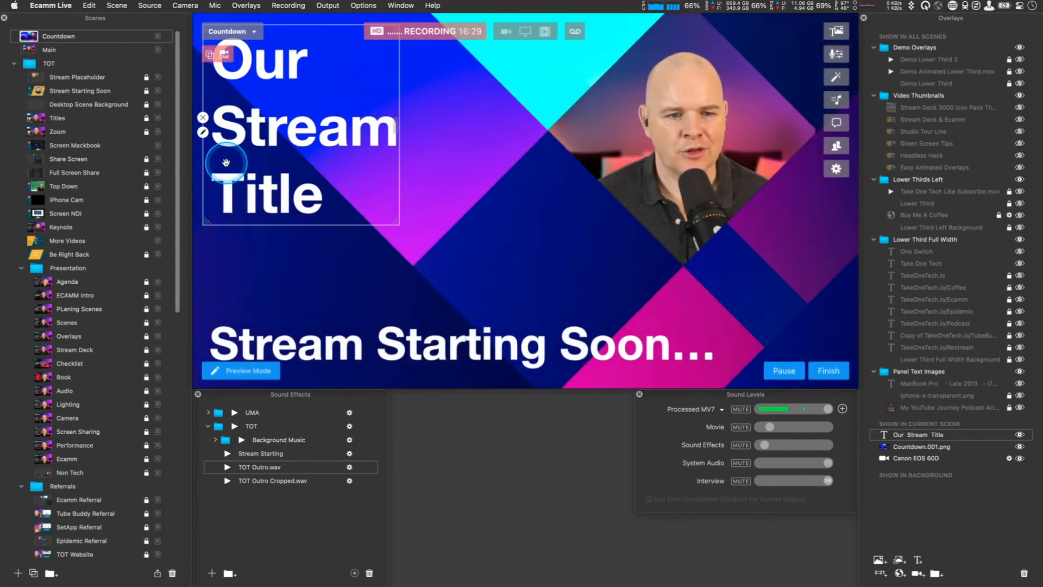
Step: Move the three-line title down to sit above "Stream Starting Soon..." and reduce its size slightly
{"action": "left_click_drag", "start_coordinate": [272, 120], "coordinate": [286, 189]}
{"action": "scroll", "coordinate": [286, 182], "scroll_direction": "up", "scroll_amount": 5}
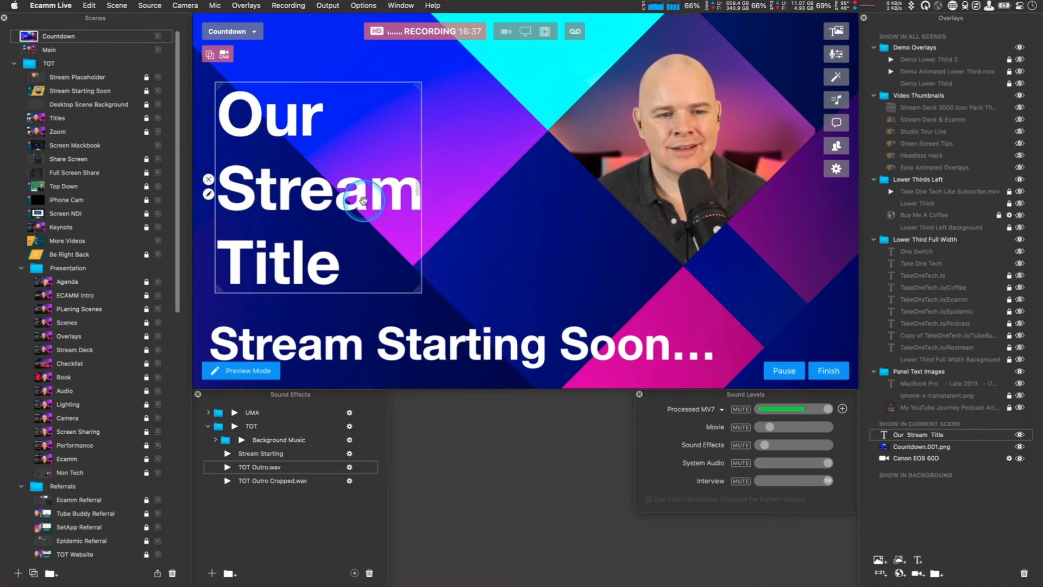
{"action": "scroll", "coordinate": [360, 202], "scroll_direction": "down", "scroll_amount": 3}
{"action": "left_click_drag", "start_coordinate": [353, 202], "coordinate": [341, 203]}
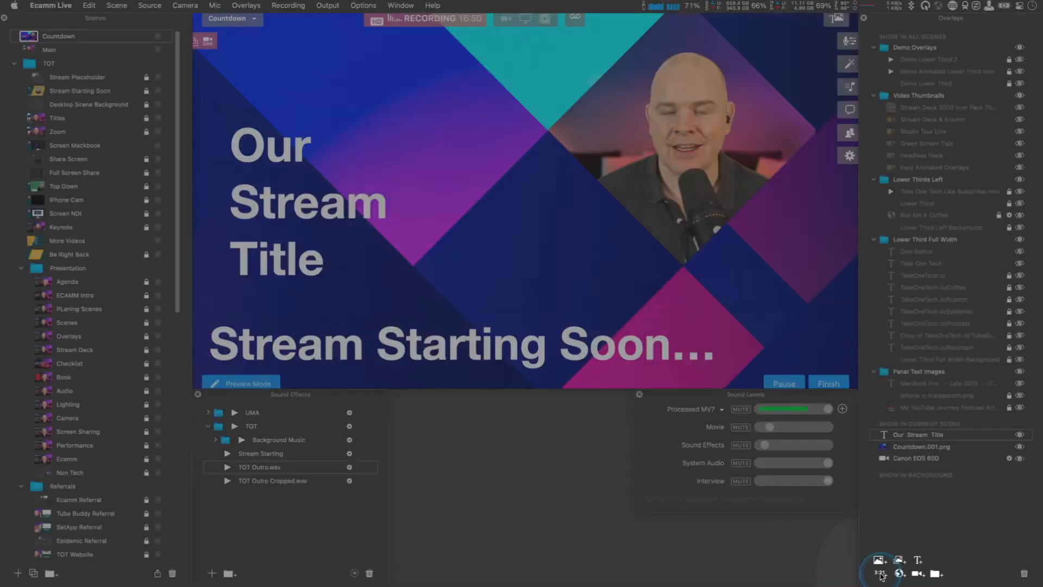
Step: Start a new timer overlay and try the Countdown to a Date/Time, Clock and Stopwatch types, ending on Countdown for an Amount of Time
{"action": "left_click", "coordinate": [880, 573]}
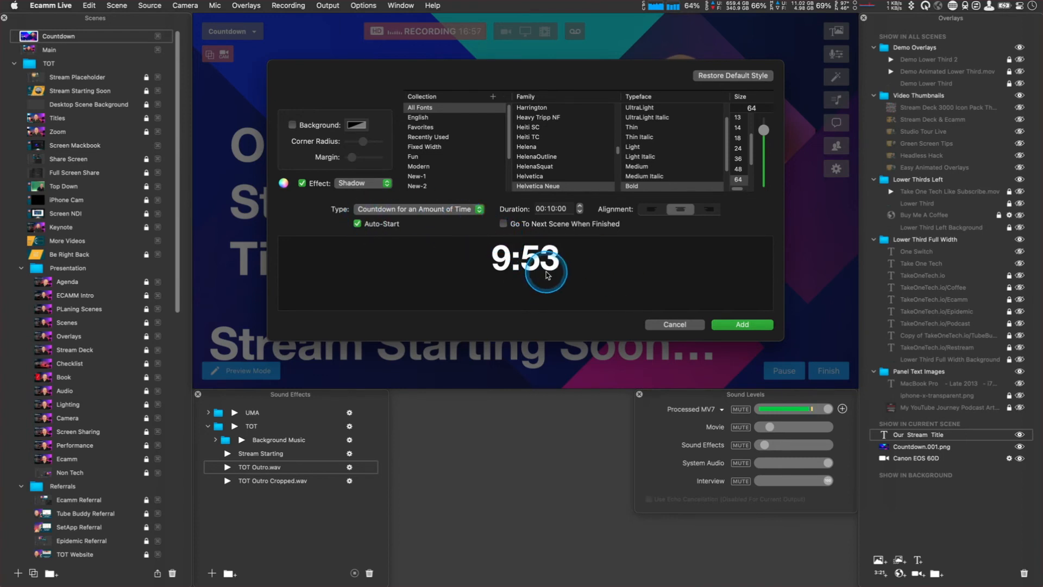
{"action": "left_click", "coordinate": [470, 213]}
{"action": "left_click", "coordinate": [455, 222]}
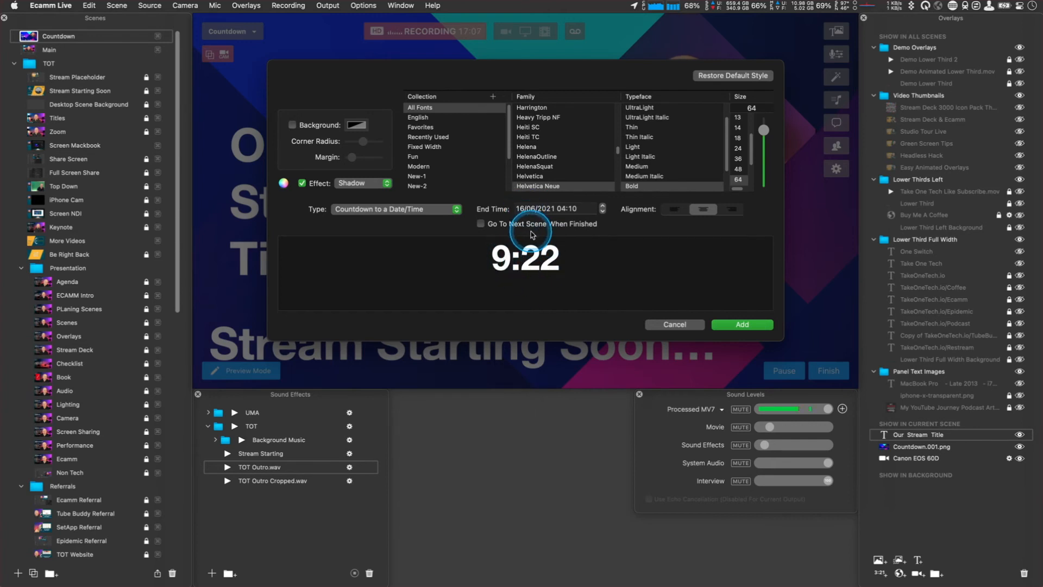
{"action": "left_click", "coordinate": [456, 209]}
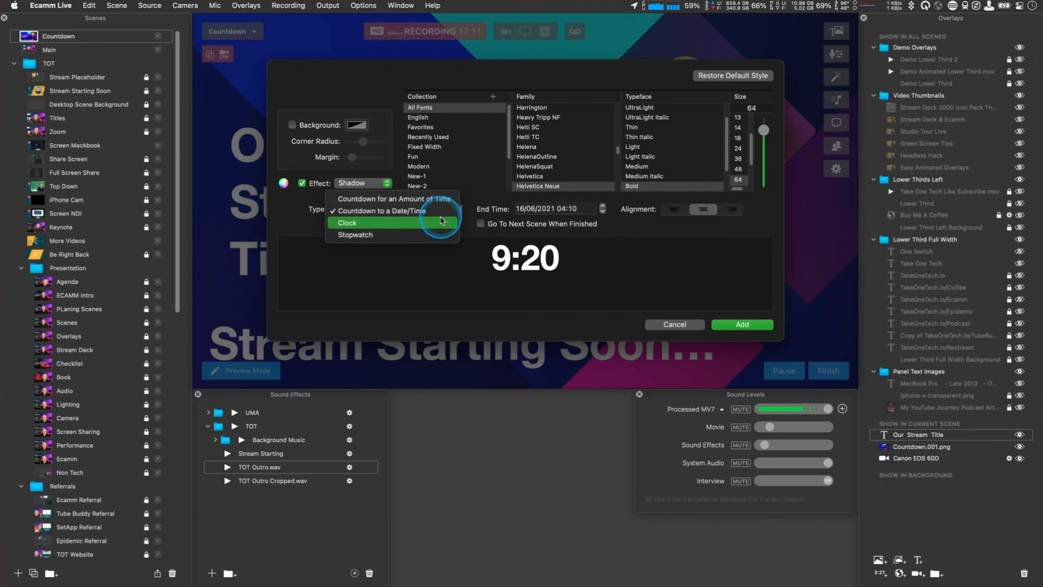
{"action": "left_click", "coordinate": [440, 222]}
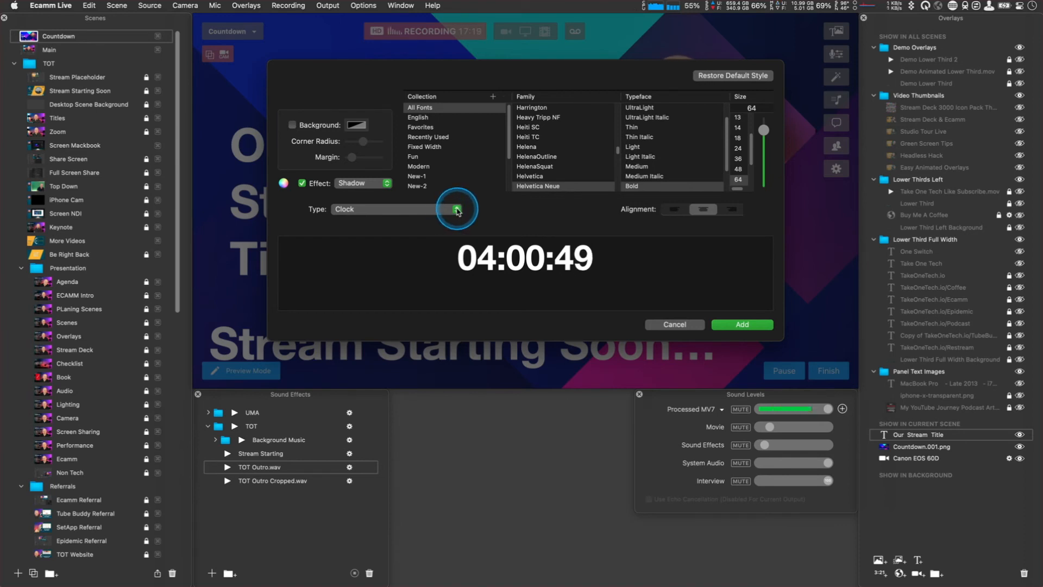
{"action": "left_click", "coordinate": [457, 211]}
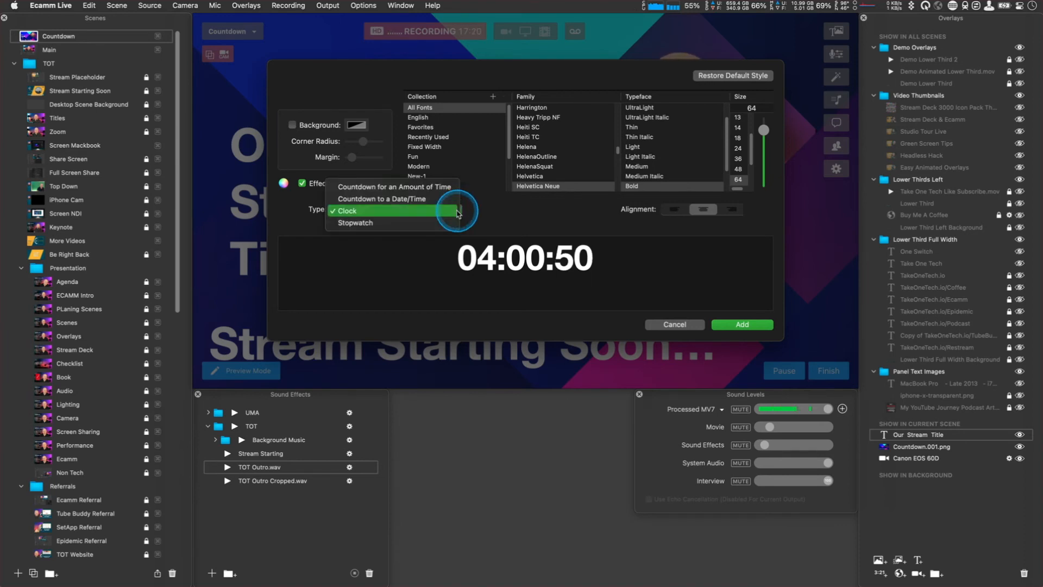
{"action": "left_click", "coordinate": [402, 224]}
{"action": "left_click", "coordinate": [459, 207]}
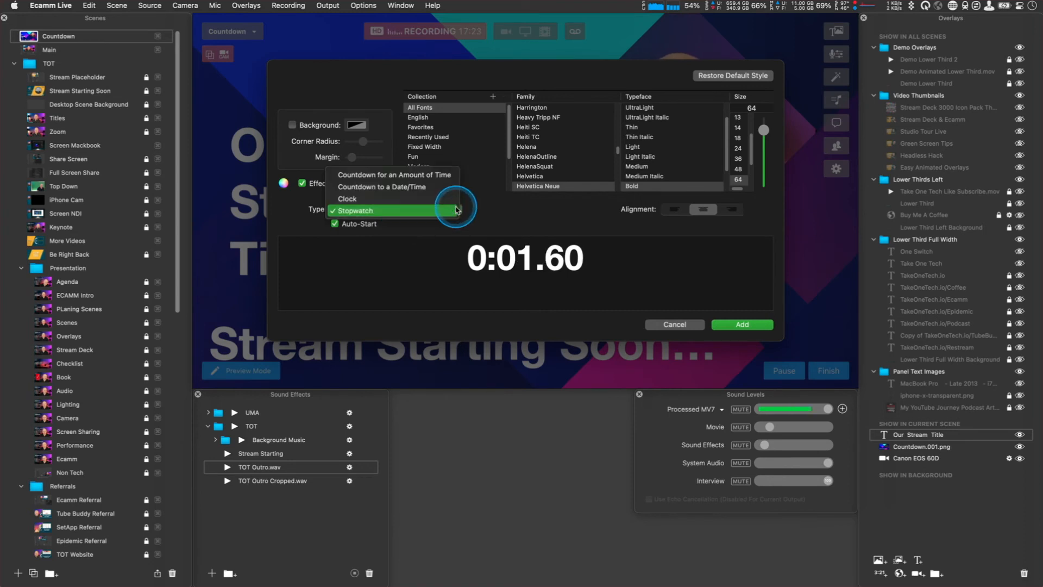
{"action": "left_click", "coordinate": [440, 176]}
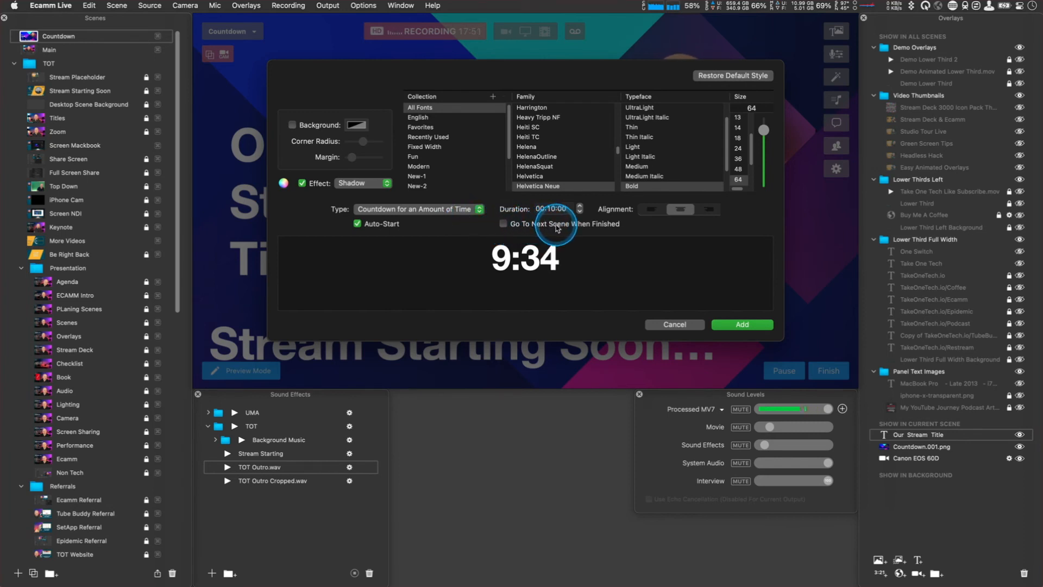
Step: Add the countdown with a duration of 00:03:24 and Go To Next Scene When Finished, and place it in the upper-right corner of the scene
{"action": "left_click", "coordinate": [505, 224]}
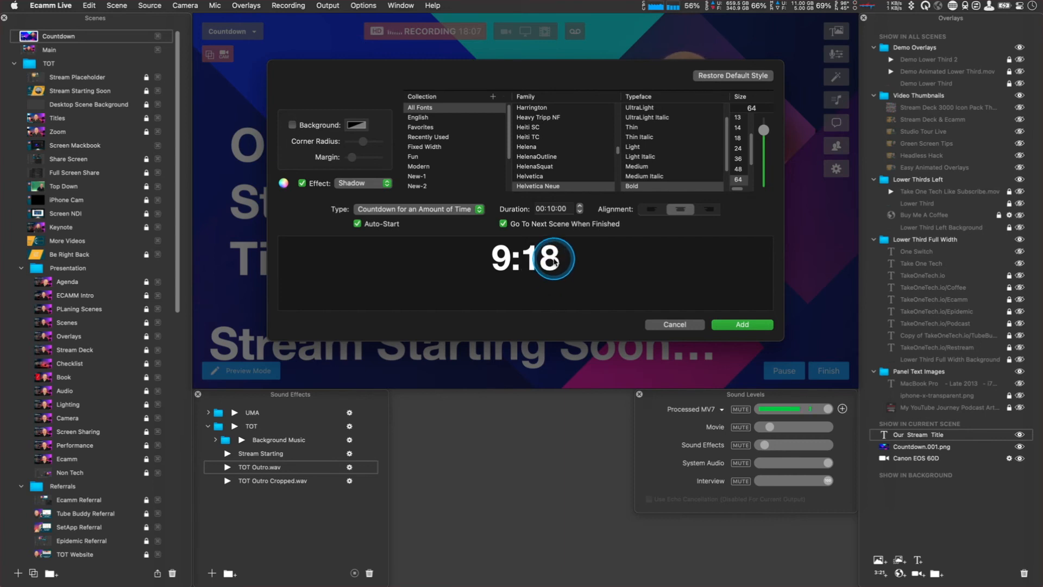
{"action": "left_click", "coordinate": [554, 212]}
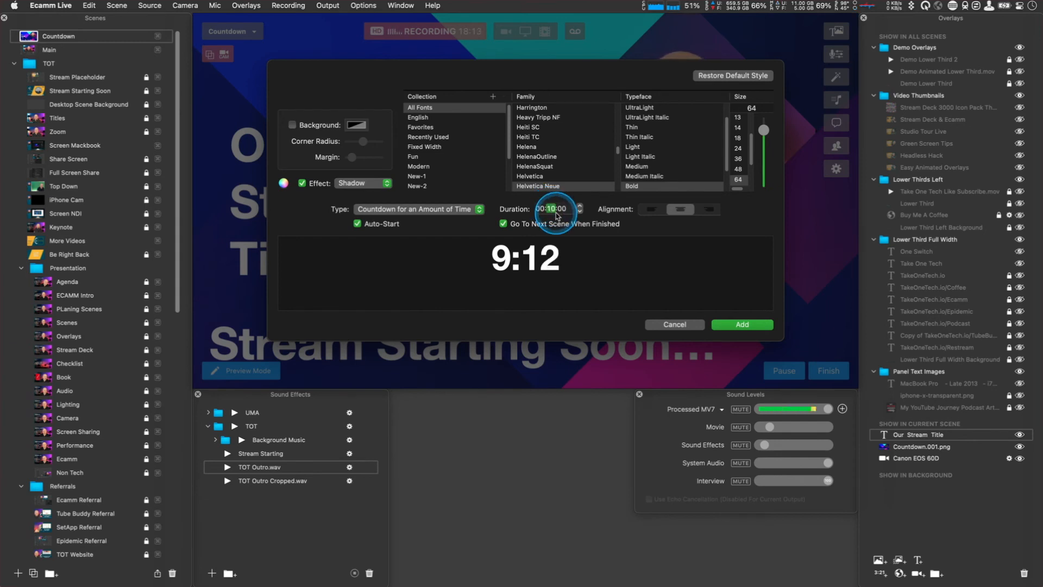
{"action": "key", "text": "Tab"}
{"action": "type", "text": "24"}
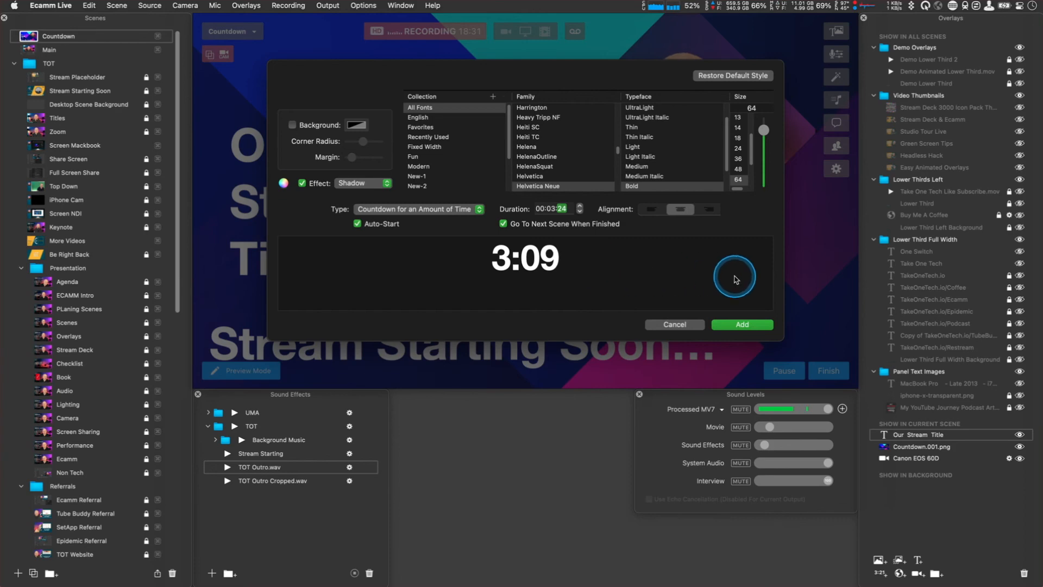
{"action": "left_click", "coordinate": [742, 325]}
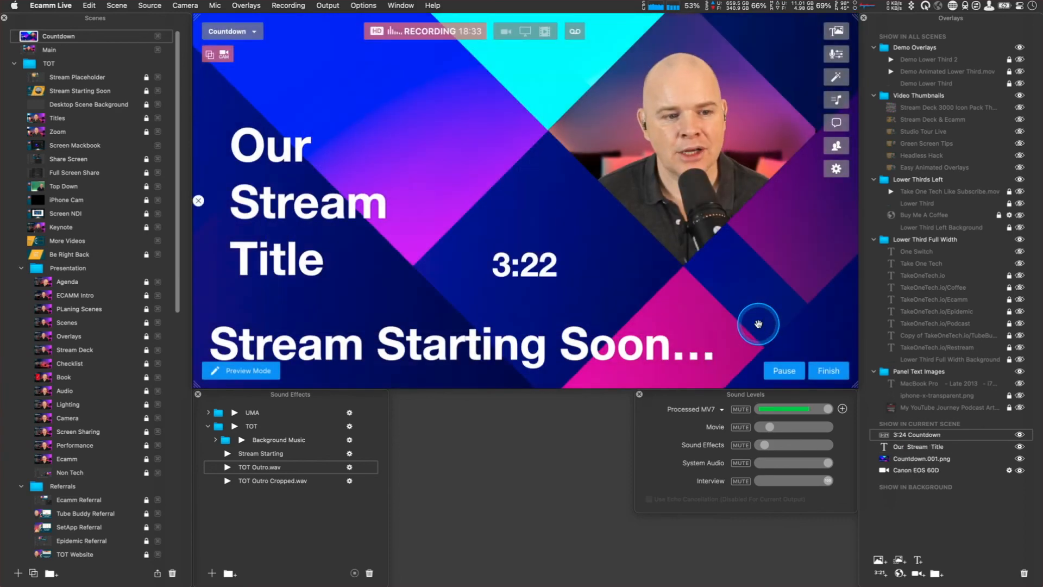
{"action": "mouse_move", "coordinate": [549, 283]}
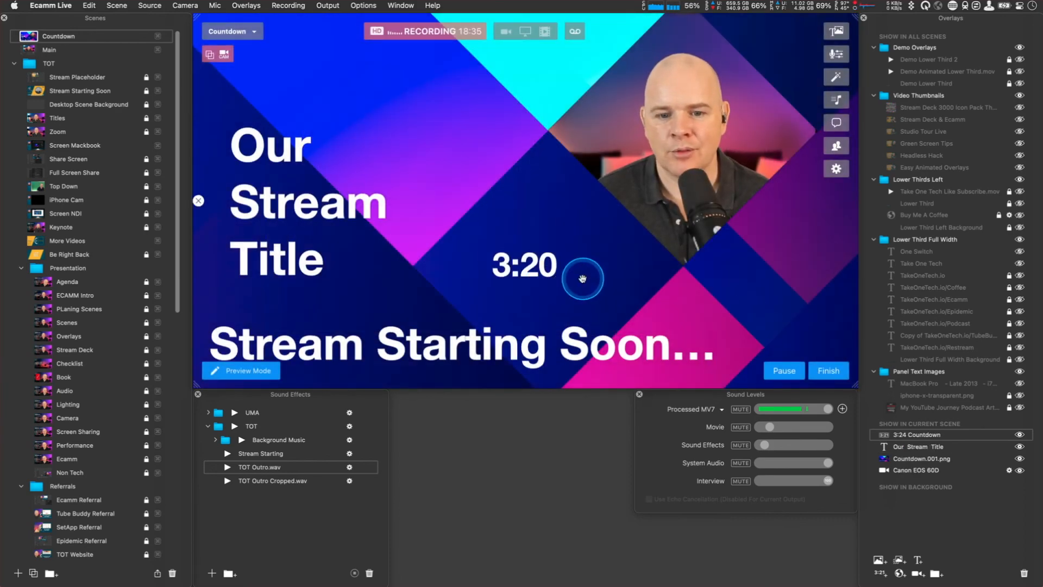
{"action": "left_click_drag", "start_coordinate": [516, 266], "coordinate": [778, 46]}
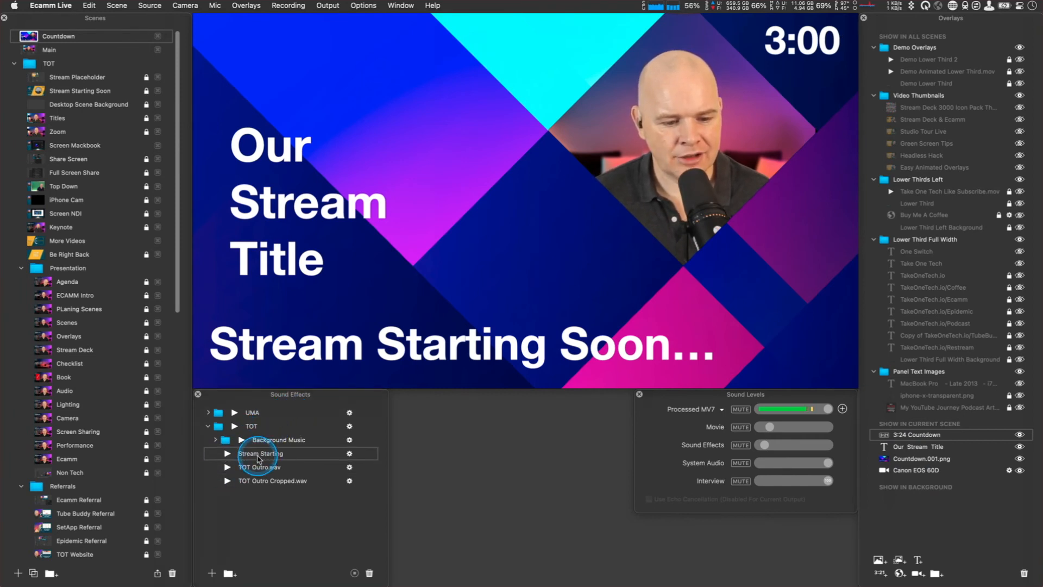
Step: Play the Stream Starting sound effect briefly and stop it
{"action": "left_click", "coordinate": [257, 455]}
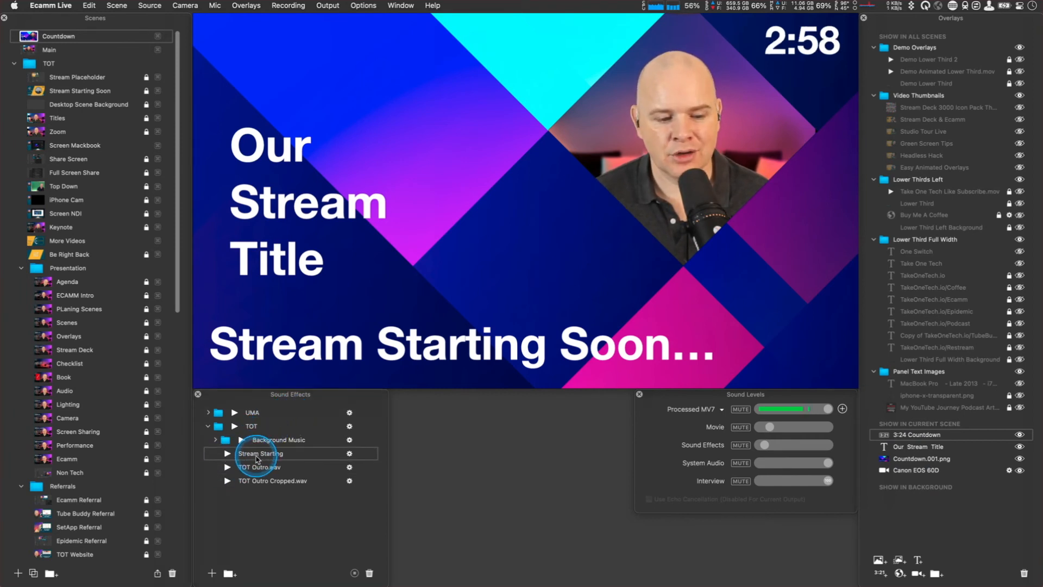
{"action": "left_click", "coordinate": [228, 454]}
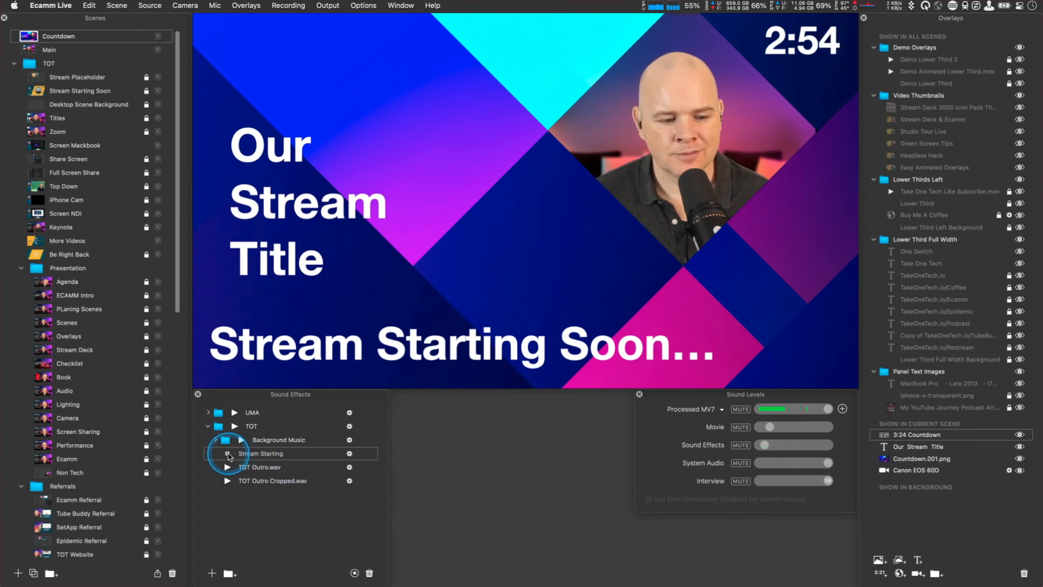
{"action": "left_click", "coordinate": [228, 454]}
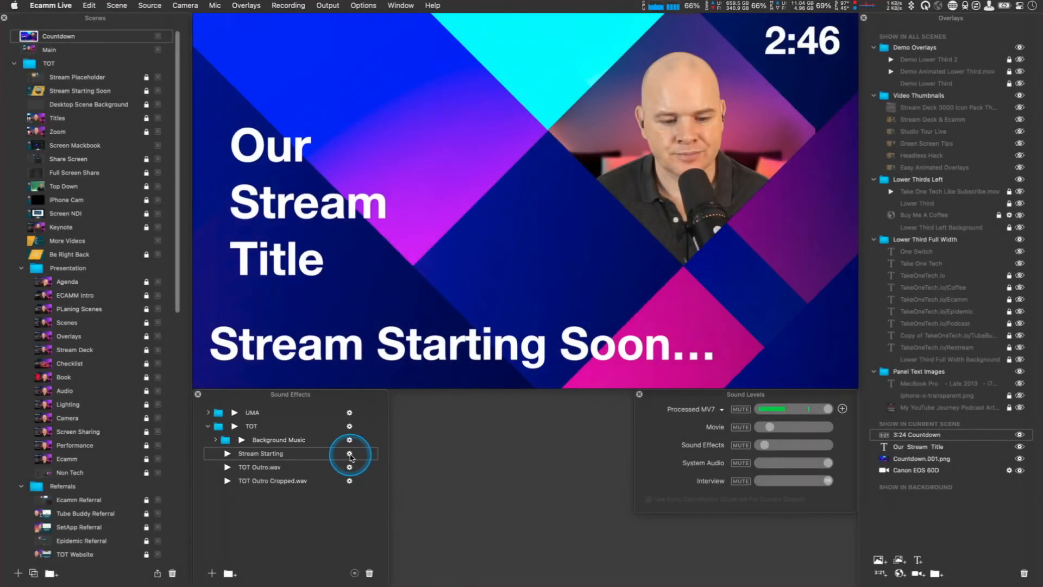
Step: Add the Stream Starting sound effect to the Countdown scene
{"action": "left_click", "coordinate": [349, 453]}
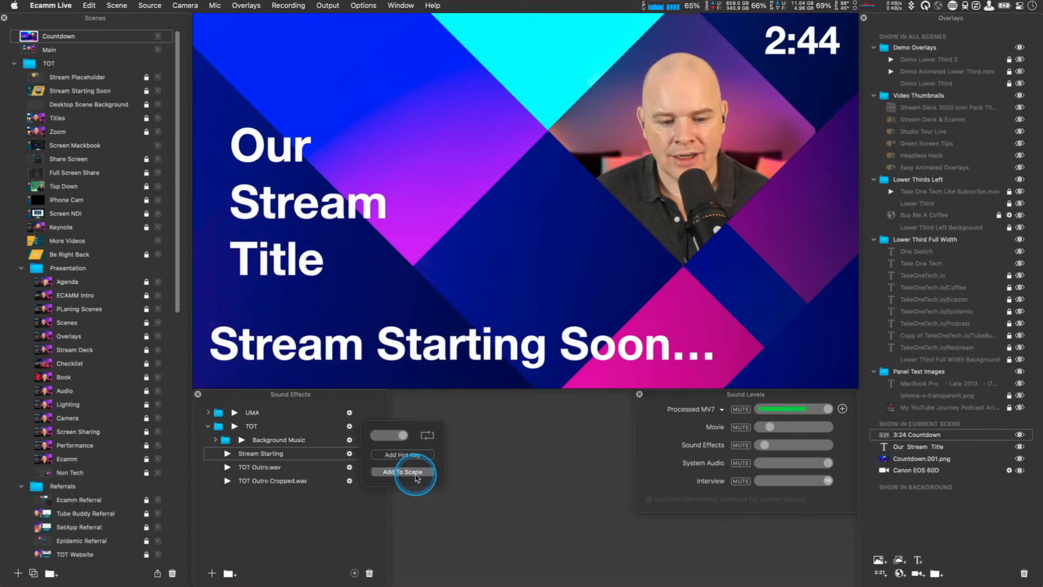
{"action": "left_click", "coordinate": [413, 472]}
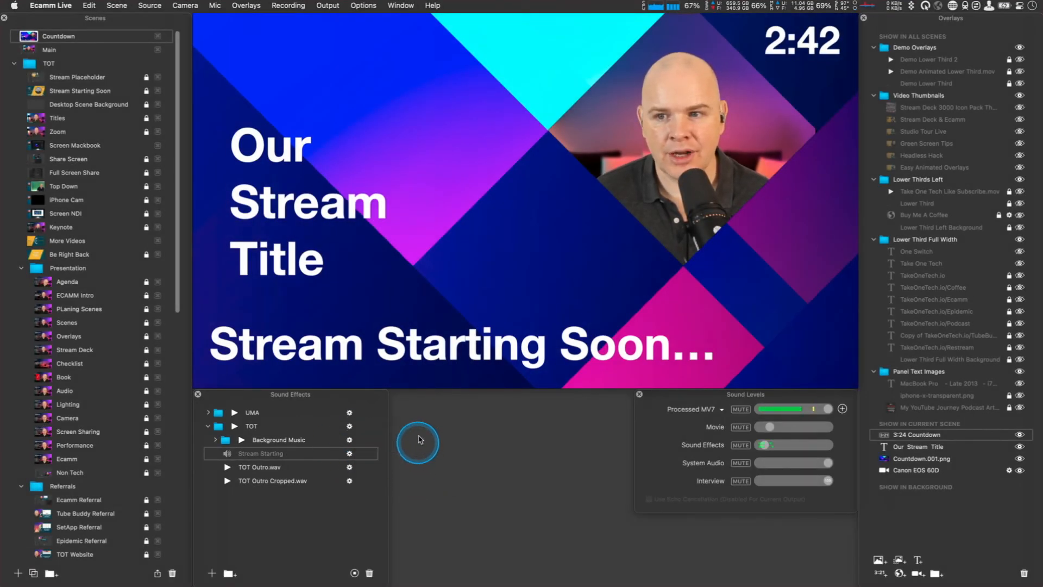
{"action": "mouse_move", "coordinate": [349, 65]}
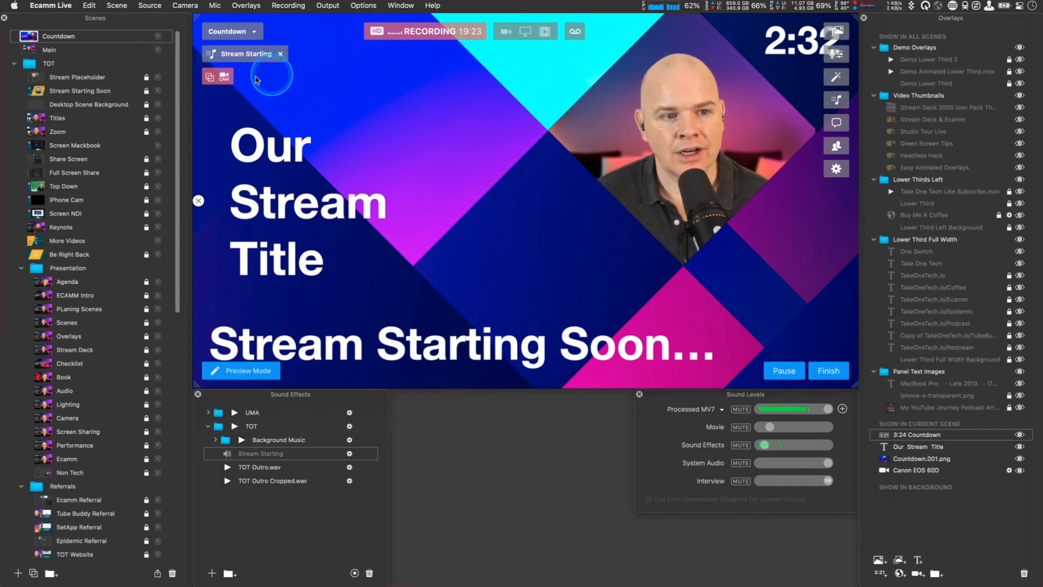
Step: Switch to the Main scene and back to Countdown to test how the timer and sound start
{"action": "left_click", "coordinate": [30, 50]}
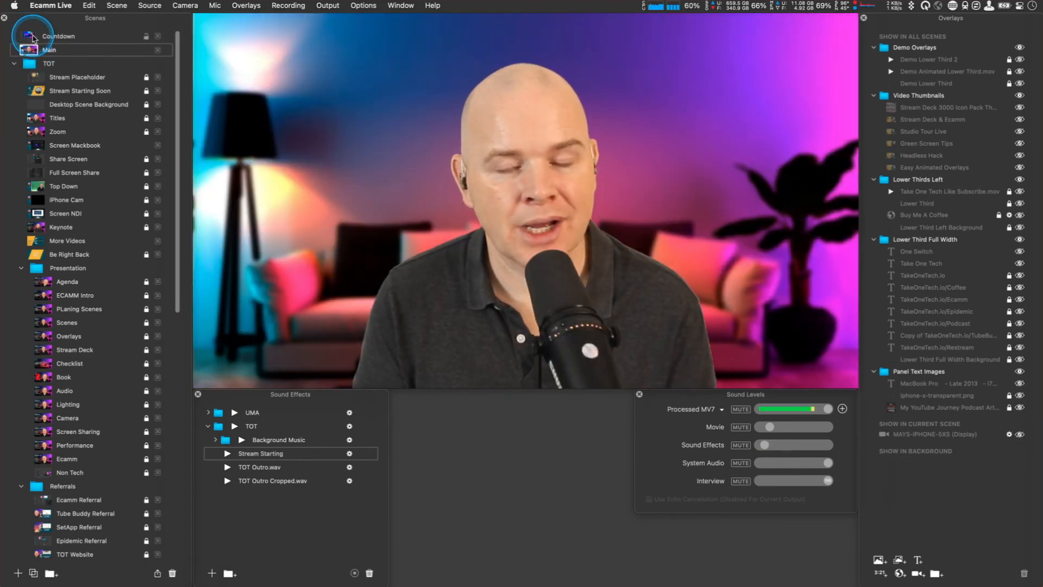
{"action": "left_click", "coordinate": [32, 36]}
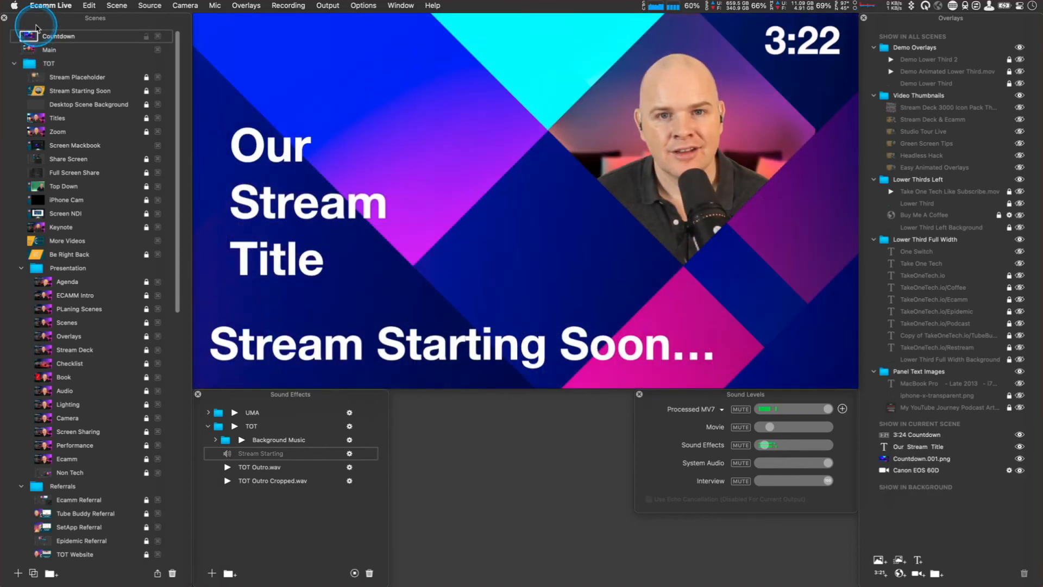
{"action": "mouse_move", "coordinate": [815, 55]}
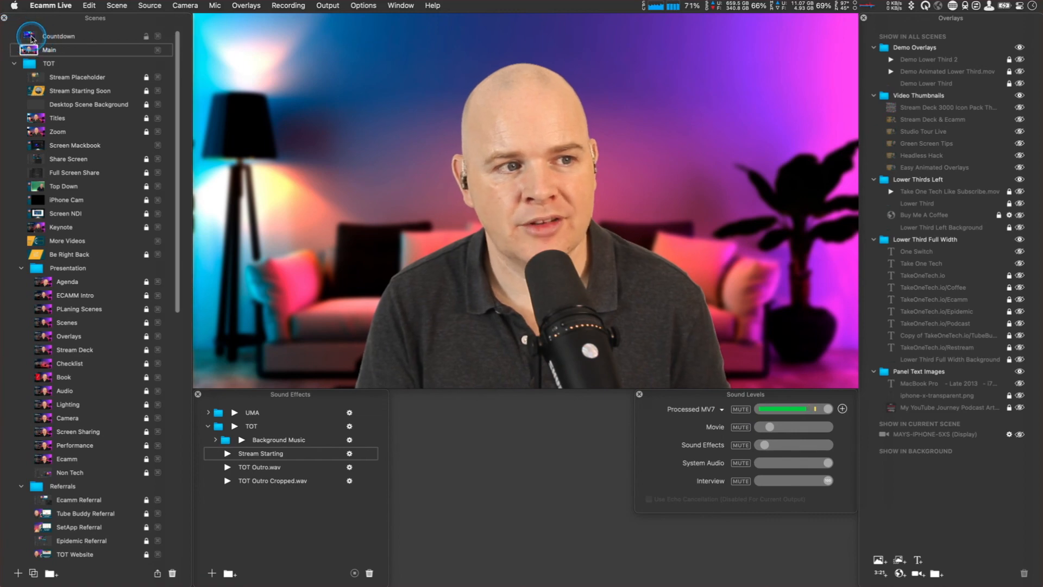
Step: Mute the Processed MV7 microphone in the Countdown scene and test it by switching between the Main and Countdown scenes
{"action": "left_click", "coordinate": [55, 36]}
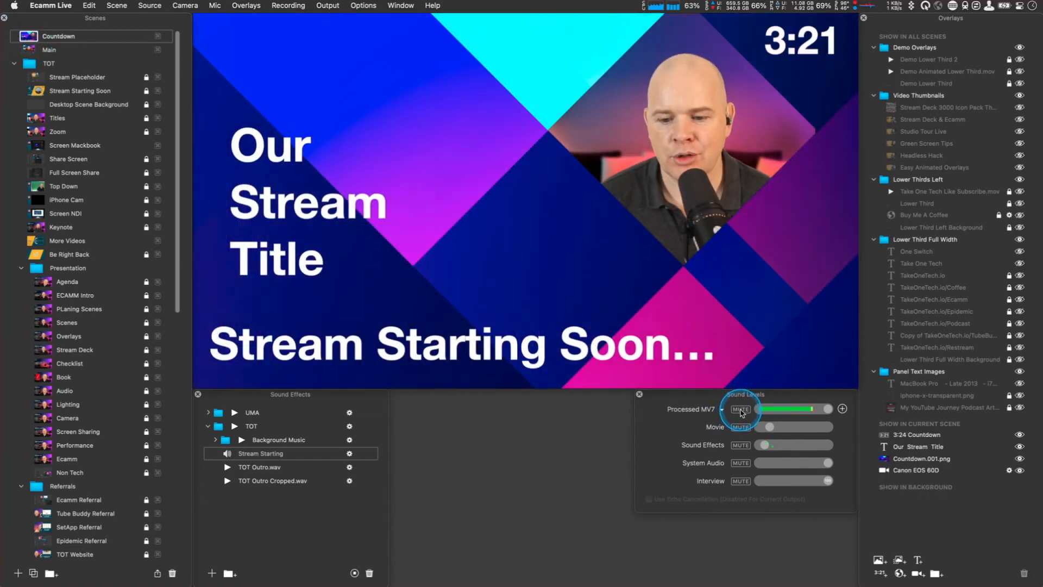
{"action": "left_click", "coordinate": [740, 410]}
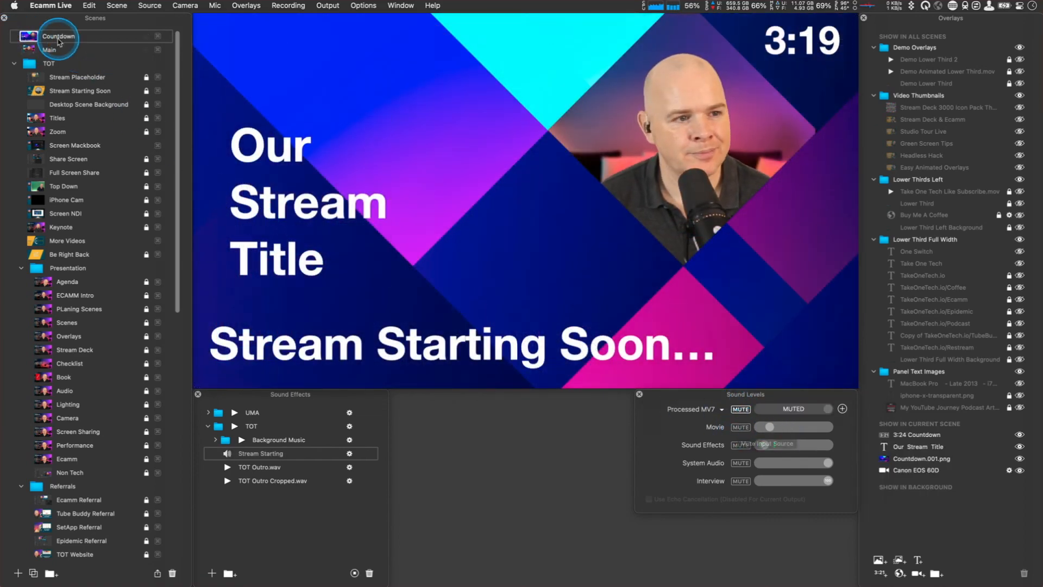
{"action": "left_click", "coordinate": [32, 51]}
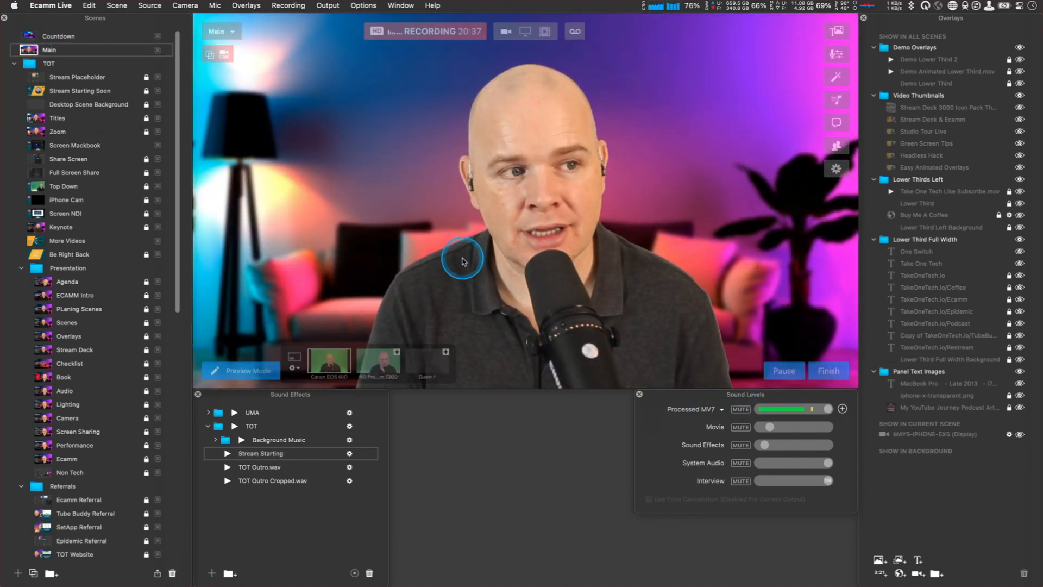
{"action": "left_click", "coordinate": [26, 37]}
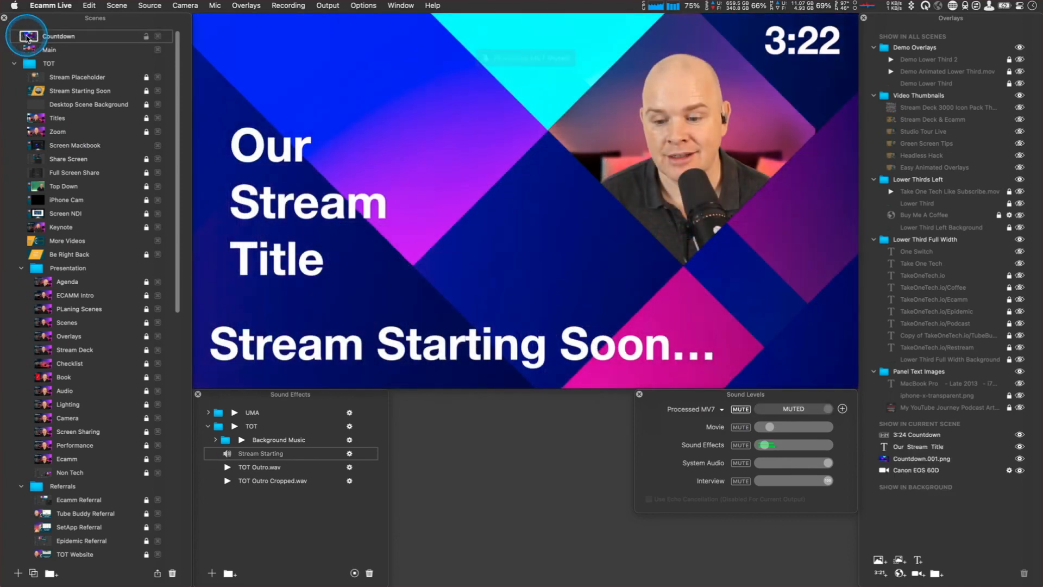
{"action": "left_click", "coordinate": [27, 50]}
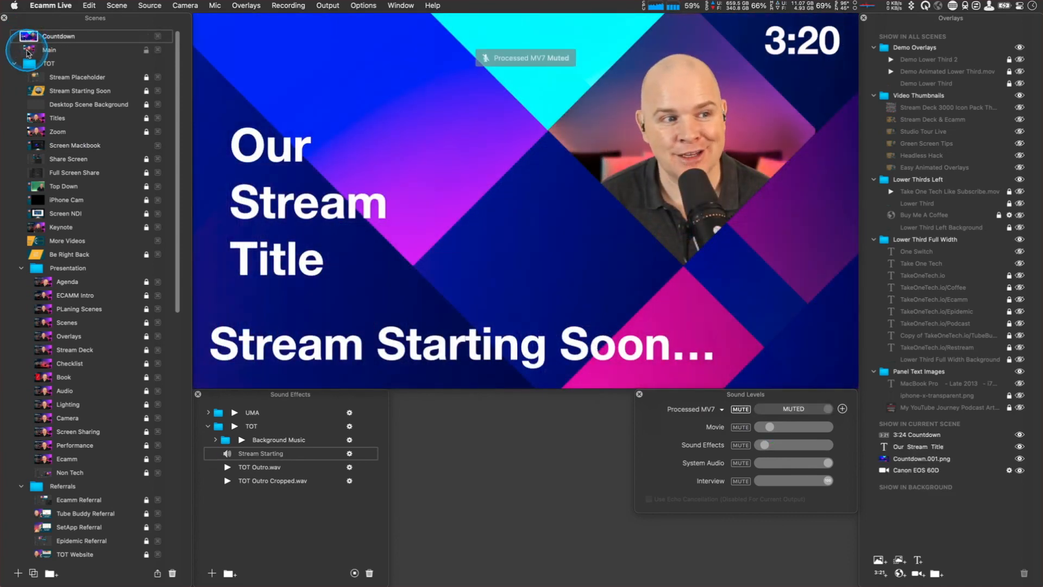